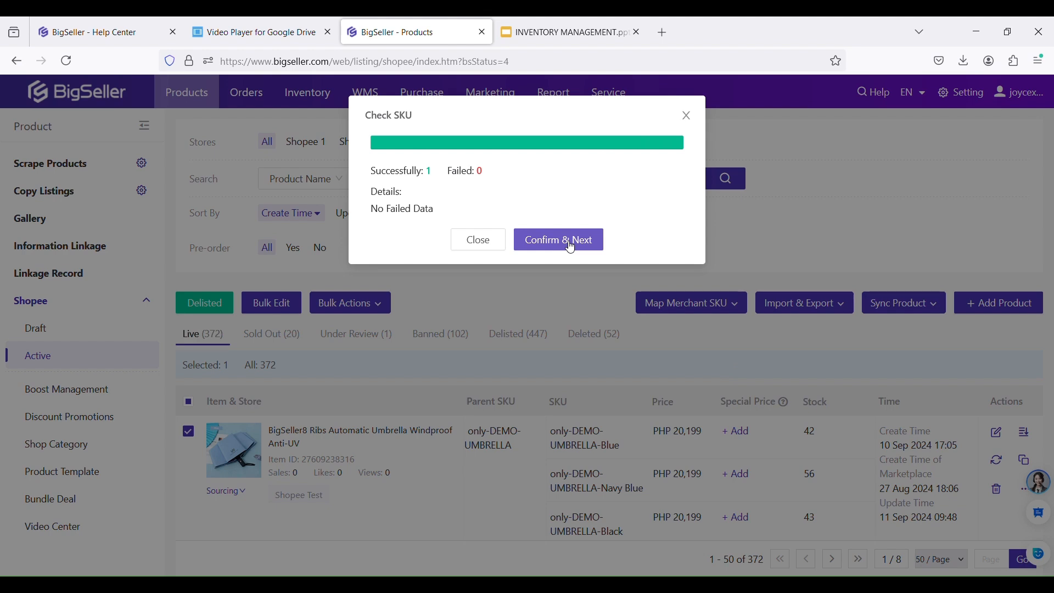
- Proceed from the SKU check to merchant SKU generation and bulk-set the stock of all umbrella variants to 100
{"action": "left_click", "coordinate": [571, 247]}
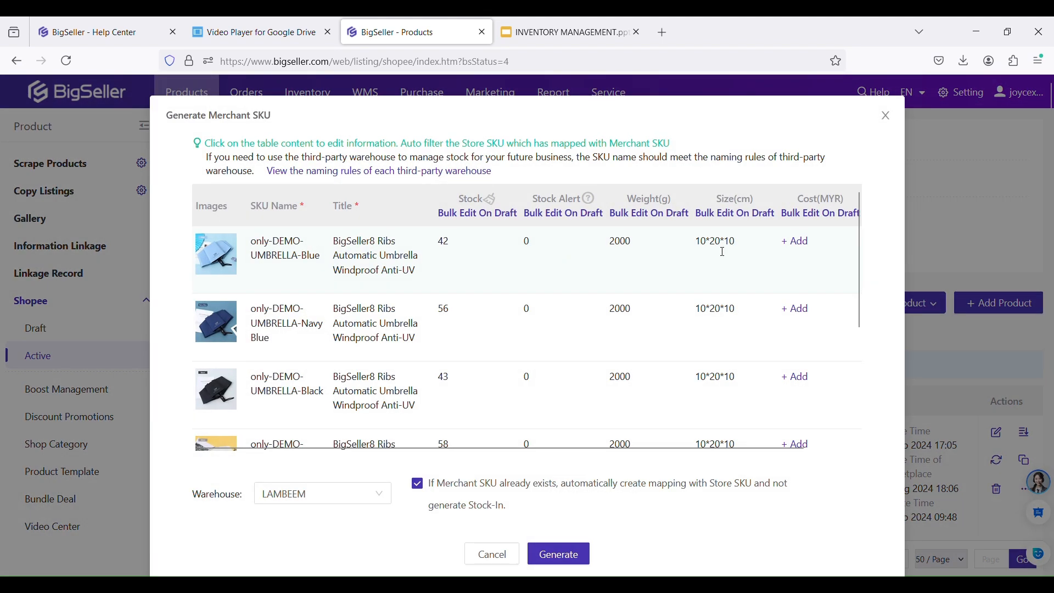
{"action": "scroll", "coordinate": [723, 287], "scroll_direction": "down", "scroll_amount": 4}
{"action": "scroll", "coordinate": [784, 264], "scroll_direction": "up", "scroll_amount": 5}
{"action": "left_click_drag", "start_coordinate": [439, 243], "coordinate": [464, 245]}
{"action": "left_click", "coordinate": [464, 245]}
{"action": "left_click", "coordinate": [482, 213]}
{"action": "left_click", "coordinate": [522, 146]}
{"action": "type", "text": "100"}
{"action": "left_click", "coordinate": [576, 203]}
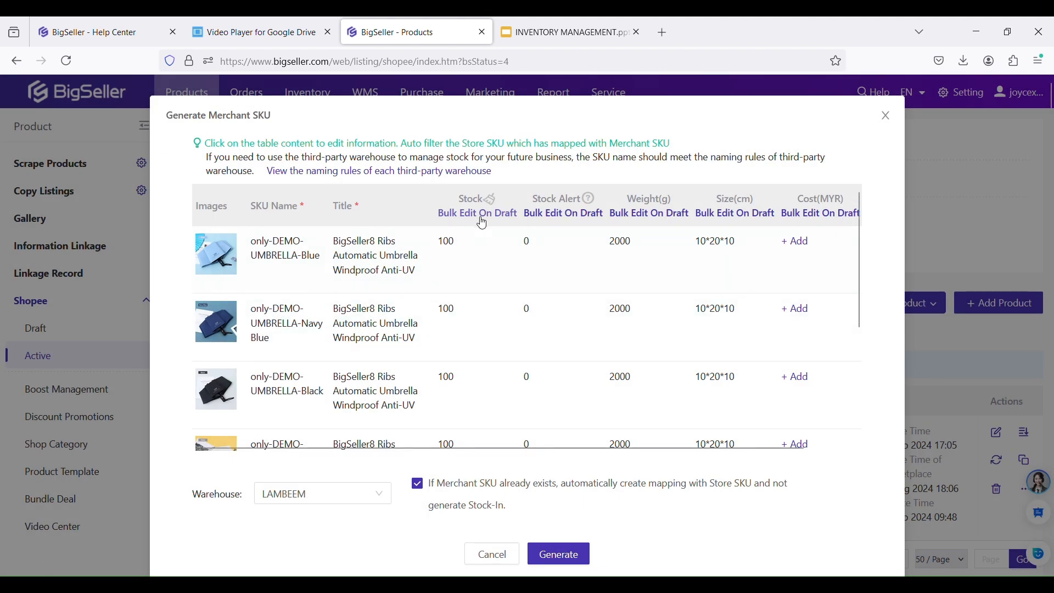
- Assign the umbrella variants to the DEMO ONLY warehouse, generate their merchant SKUs and close the result dialog
{"action": "scroll", "coordinate": [478, 294], "scroll_direction": "down", "scroll_amount": 1}
{"action": "scroll", "coordinate": [478, 294], "scroll_direction": "up", "scroll_amount": 1}
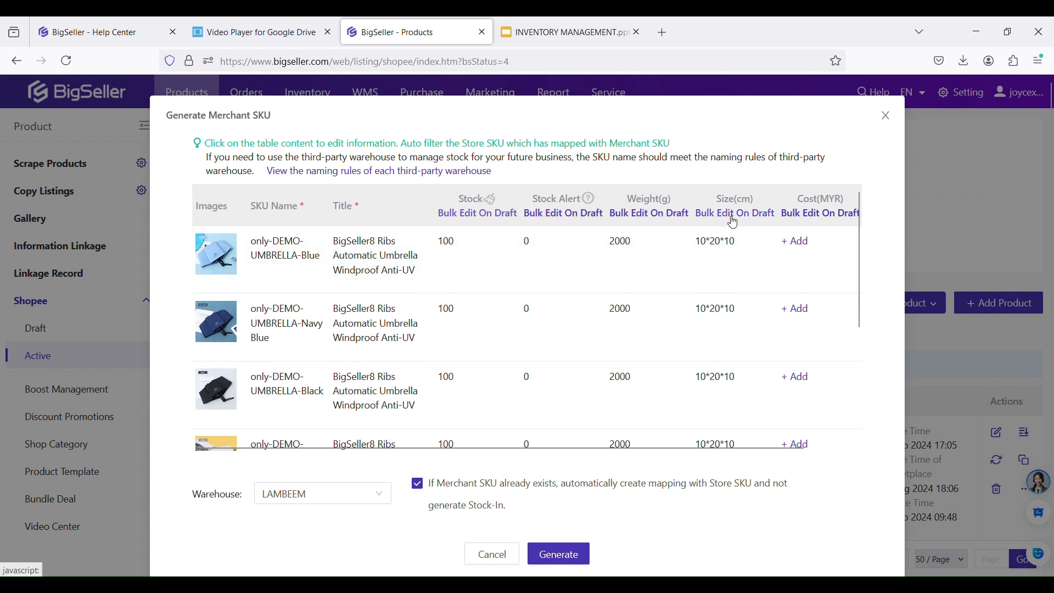
{"action": "scroll", "coordinate": [568, 282], "scroll_direction": "down", "scroll_amount": 2}
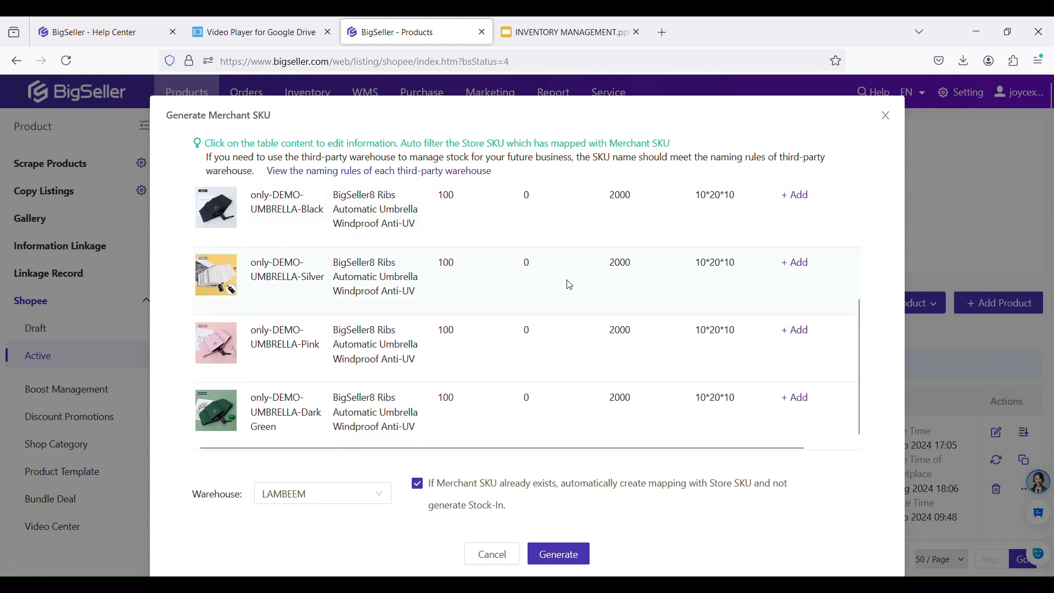
{"action": "left_click", "coordinate": [324, 502]}
{"action": "left_click", "coordinate": [328, 418]}
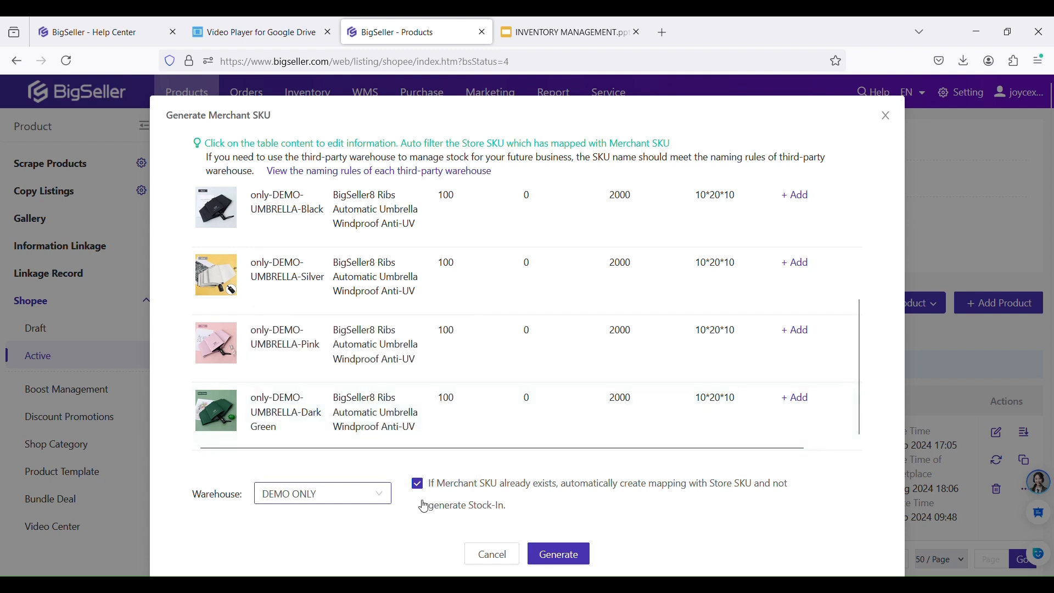
{"action": "left_click", "coordinate": [572, 562]}
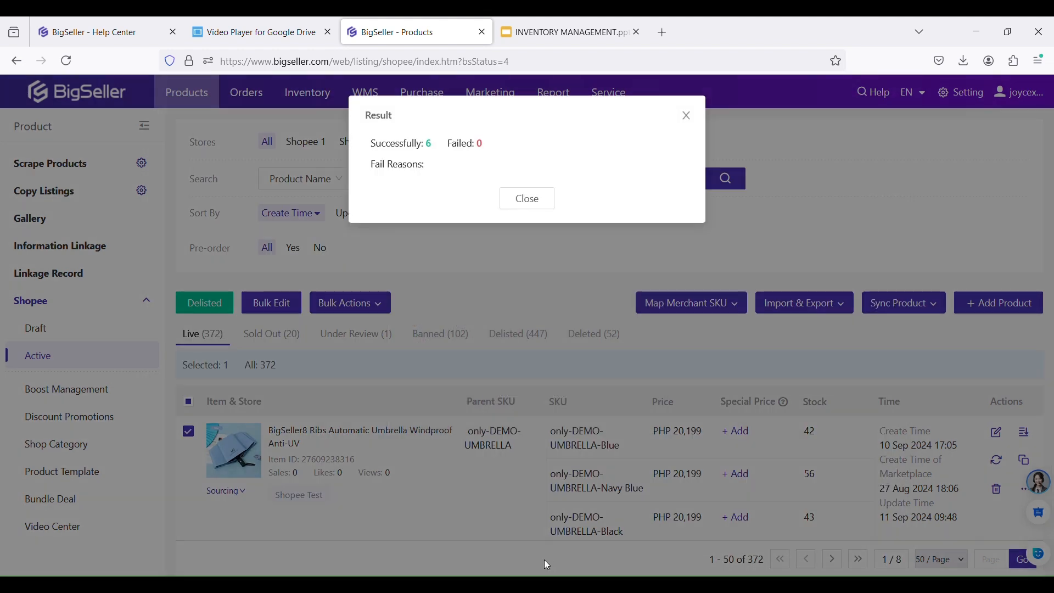
{"action": "left_click", "coordinate": [529, 199]}
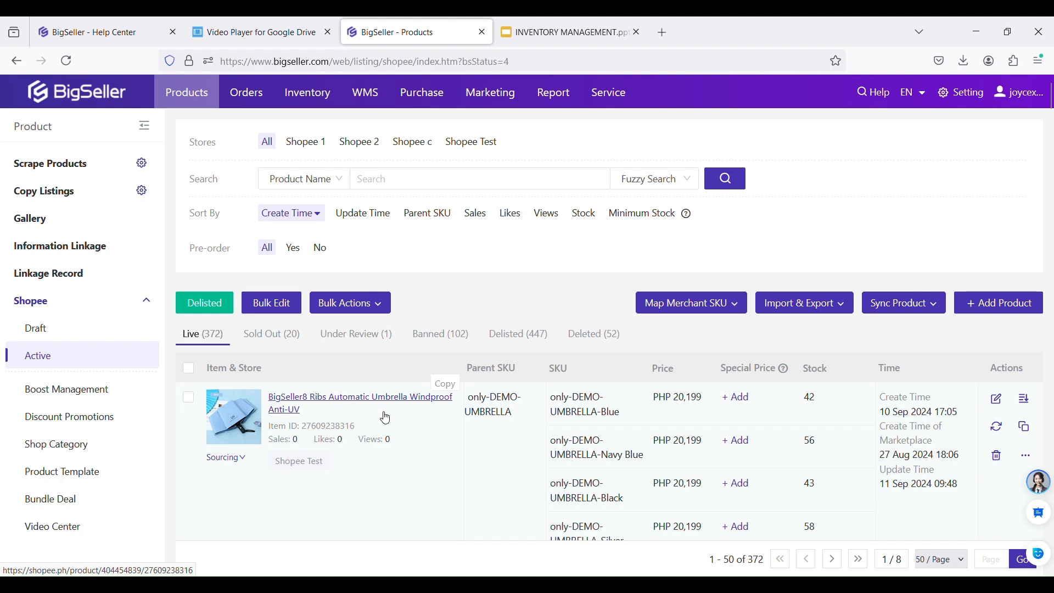
- Select the first product in the active Lazada listings and show its merchant SKU mapping options
{"action": "mouse_move", "coordinate": [187, 92]}
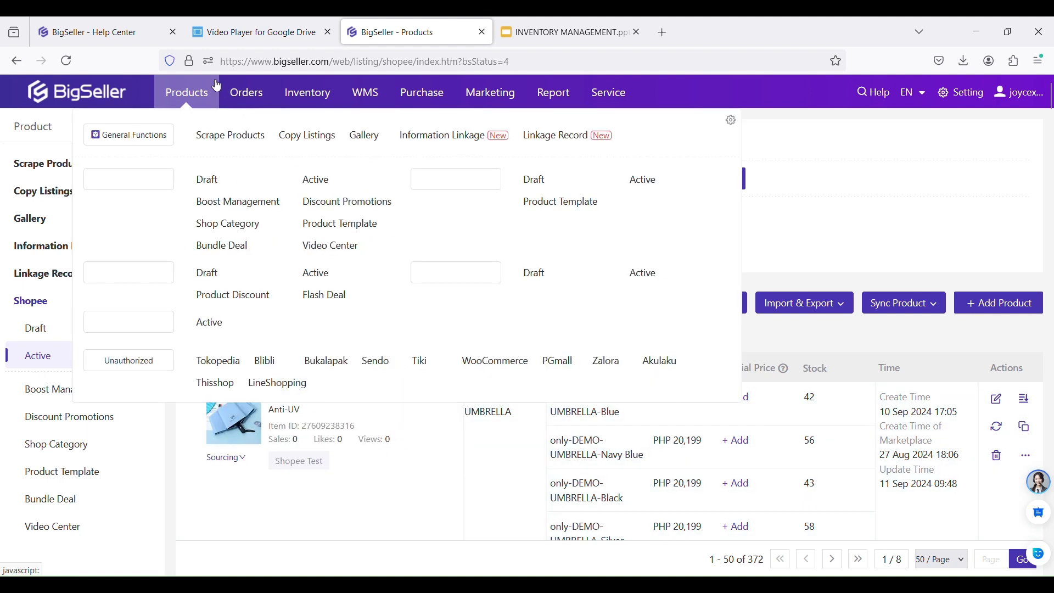
{"action": "left_click", "coordinate": [648, 181]}
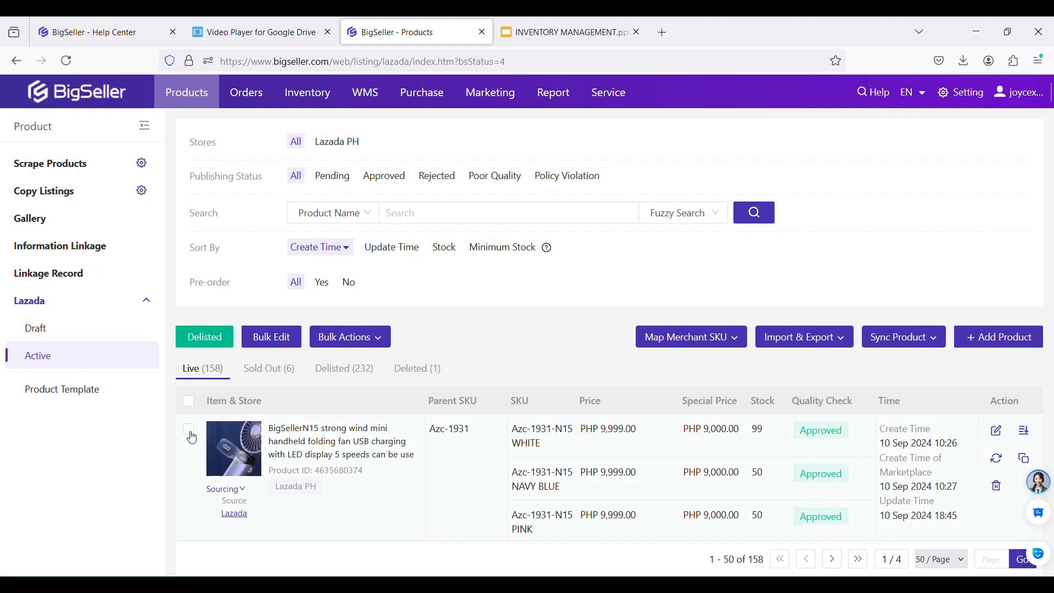
{"action": "left_click", "coordinate": [189, 431]}
{"action": "left_click", "coordinate": [692, 337]}
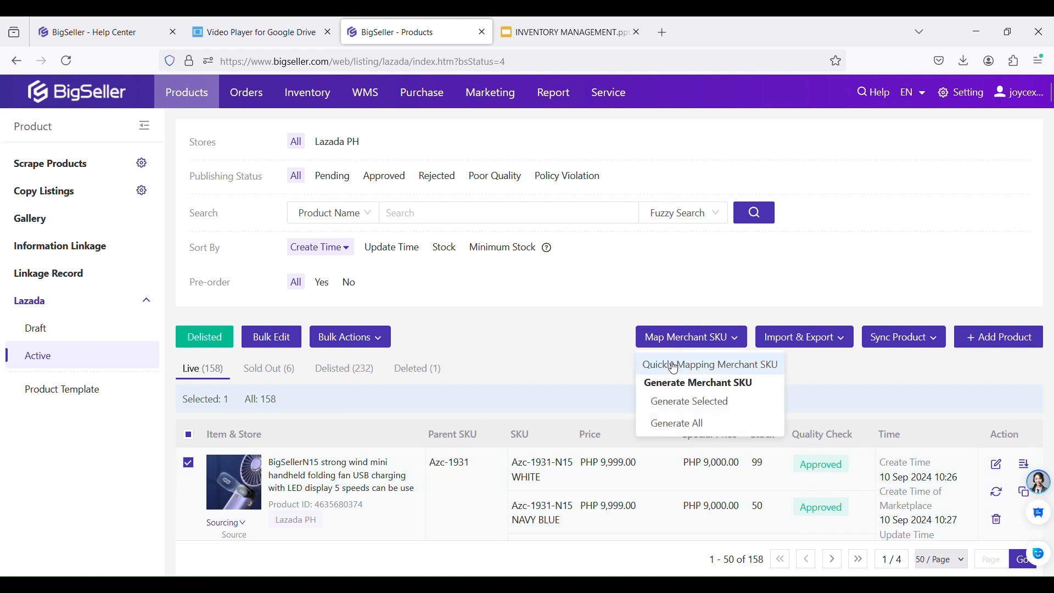
- Select the first product in the active TikTok listings and show its merchant SKU generation options
{"action": "mouse_move", "coordinate": [168, 88]}
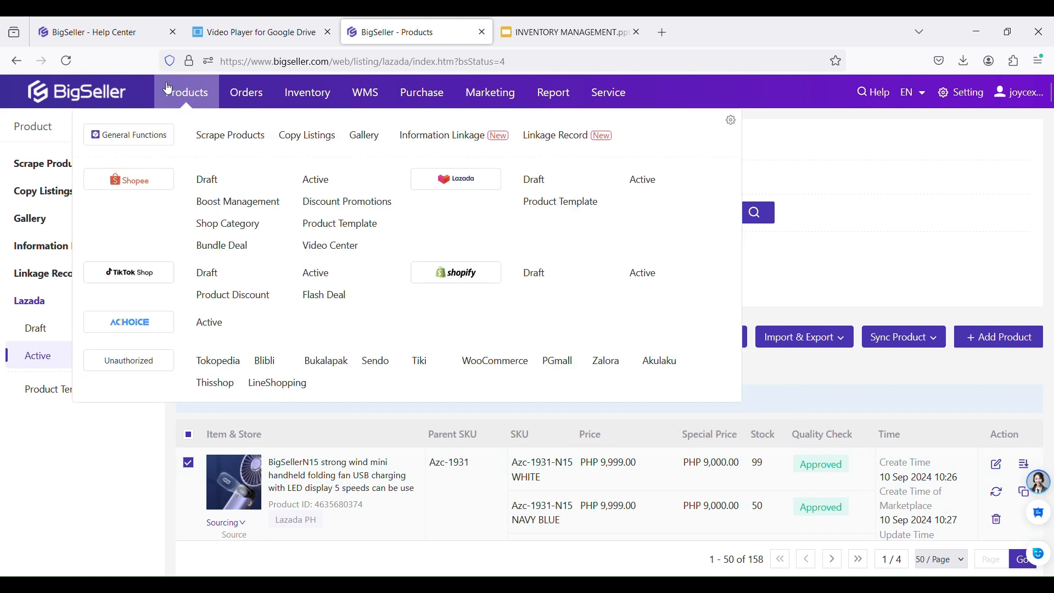
{"action": "left_click", "coordinate": [316, 274]}
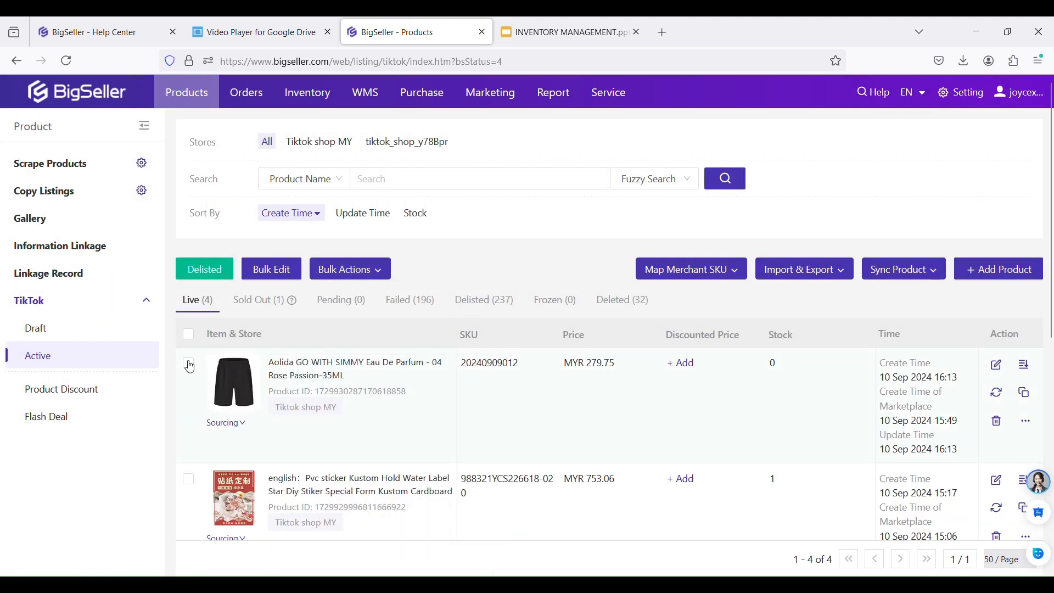
{"action": "left_click", "coordinate": [189, 367]}
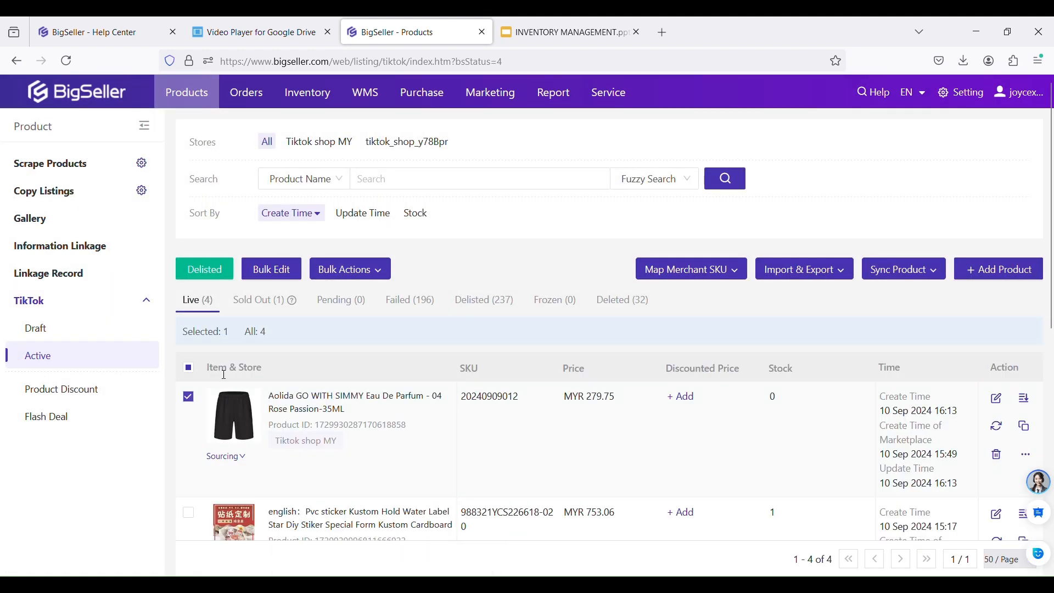
{"action": "mouse_move", "coordinate": [691, 271]}
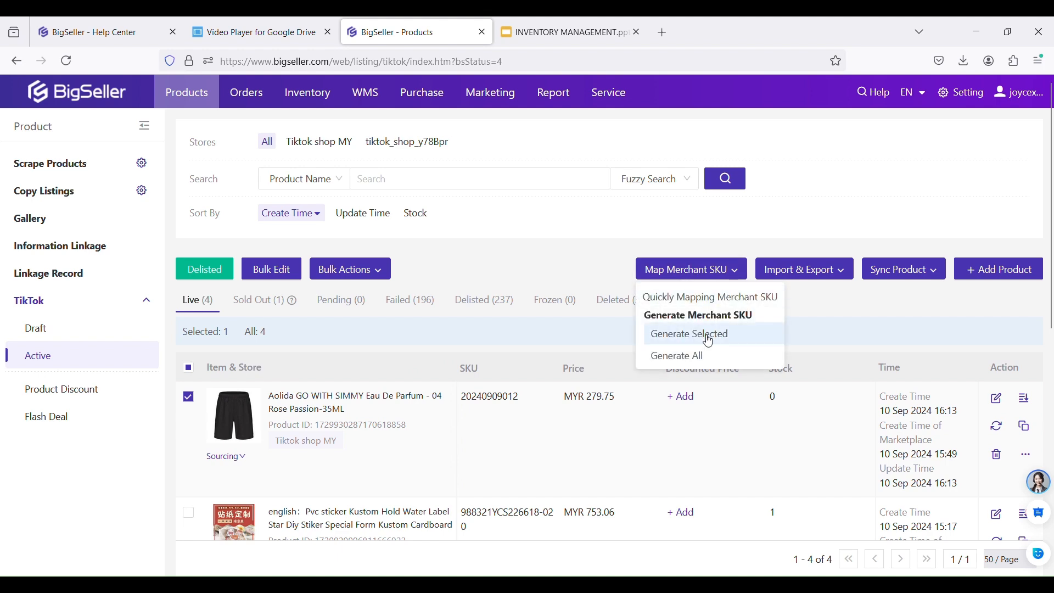
- Check the four-step outline in the INVENTORY MANAGEMENT presentation and return to BigSeller to open SKU Mapping under Inventory
{"action": "left_click", "coordinate": [586, 38]}
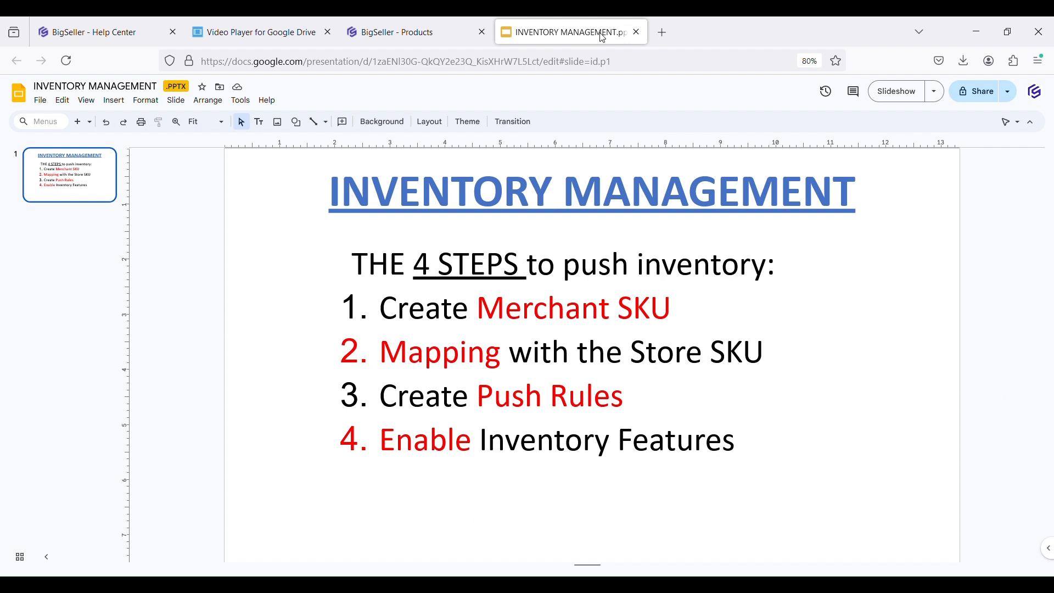
{"action": "left_click", "coordinate": [398, 34]}
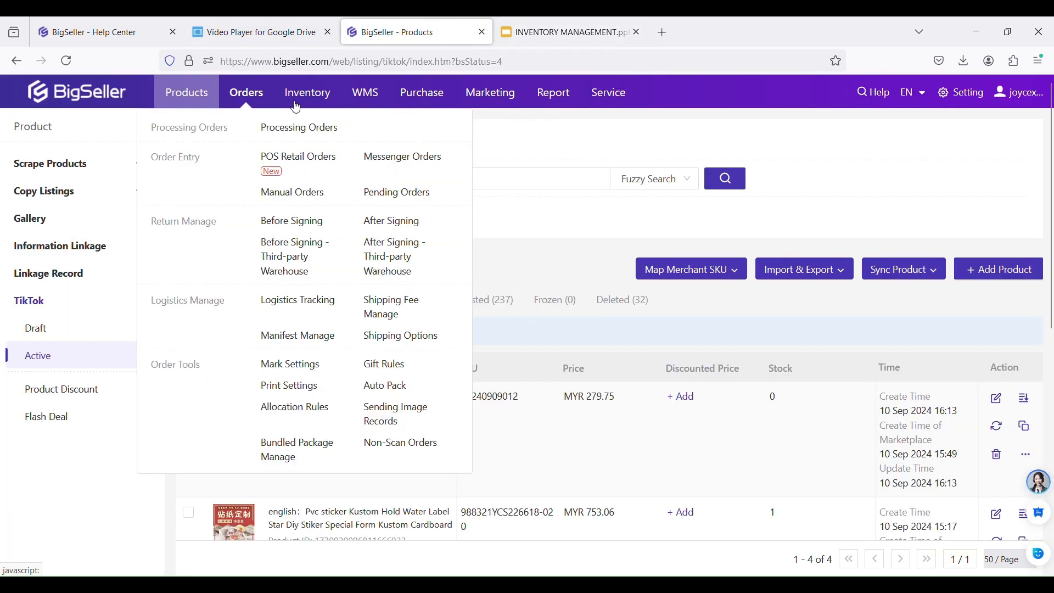
{"action": "mouse_move", "coordinate": [305, 105]}
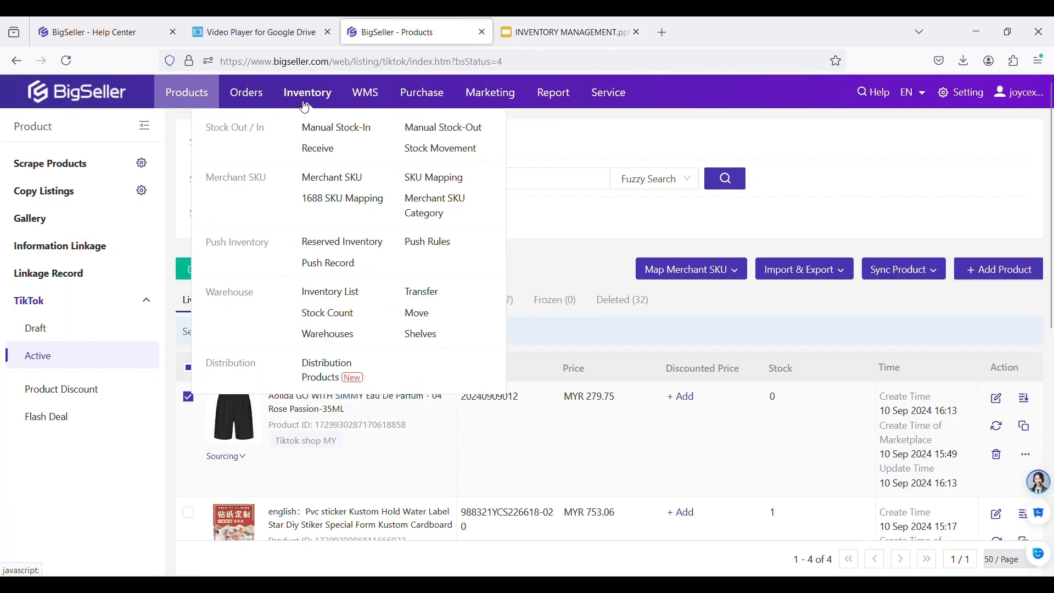
{"action": "left_click", "coordinate": [437, 189]}
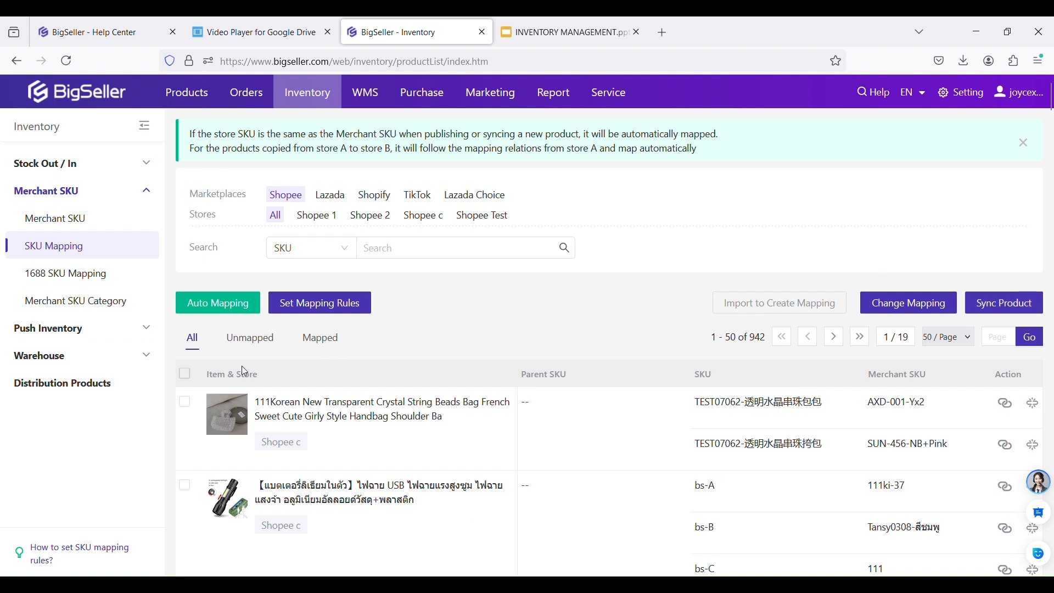
- Select every Shopee product across all pages of the SKU mapping list
{"action": "left_click", "coordinate": [184, 402]}
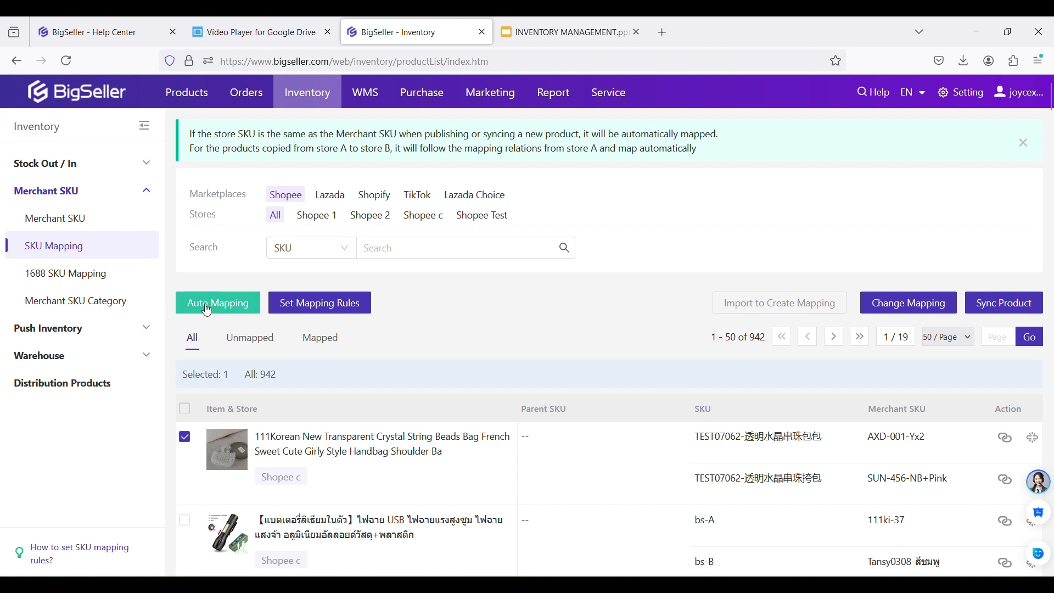
{"action": "left_click", "coordinate": [185, 408]}
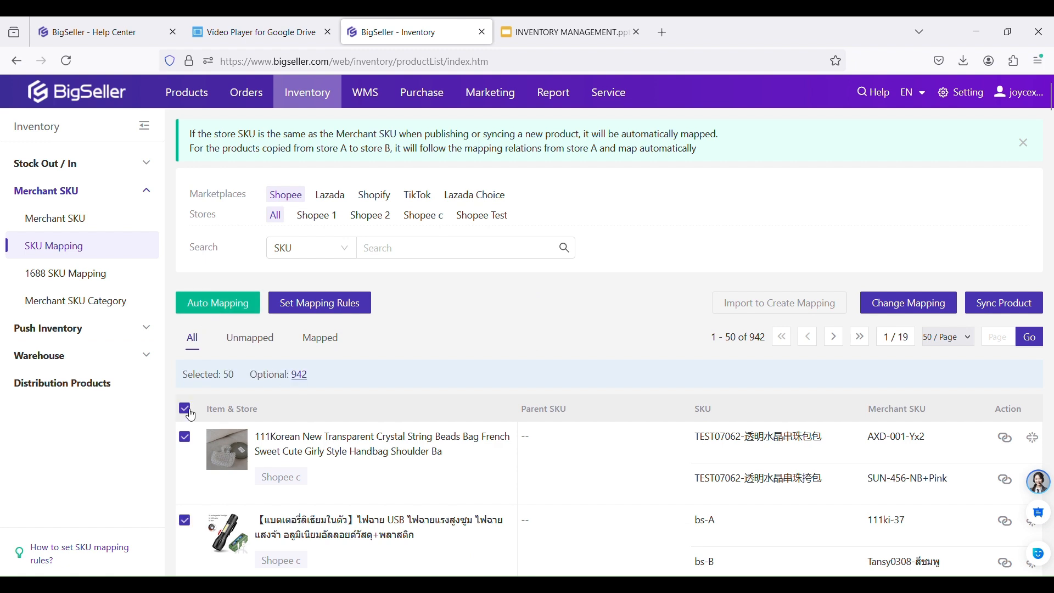
{"action": "left_click", "coordinate": [303, 379]}
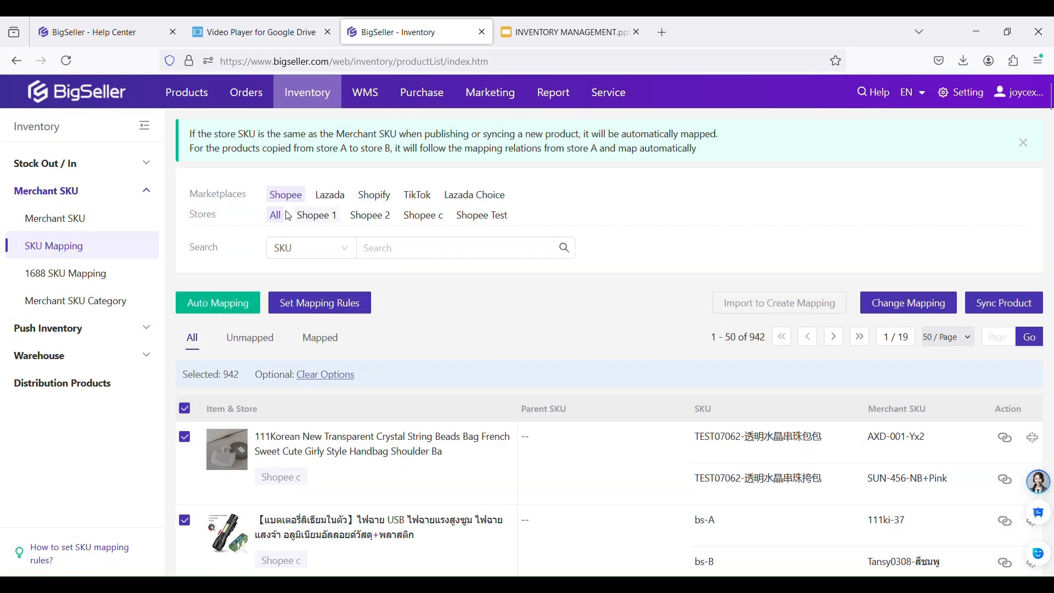
- Switch the SKU mapping list to the TikTok marketplace and select every product across all its pages
{"action": "left_click", "coordinate": [330, 196]}
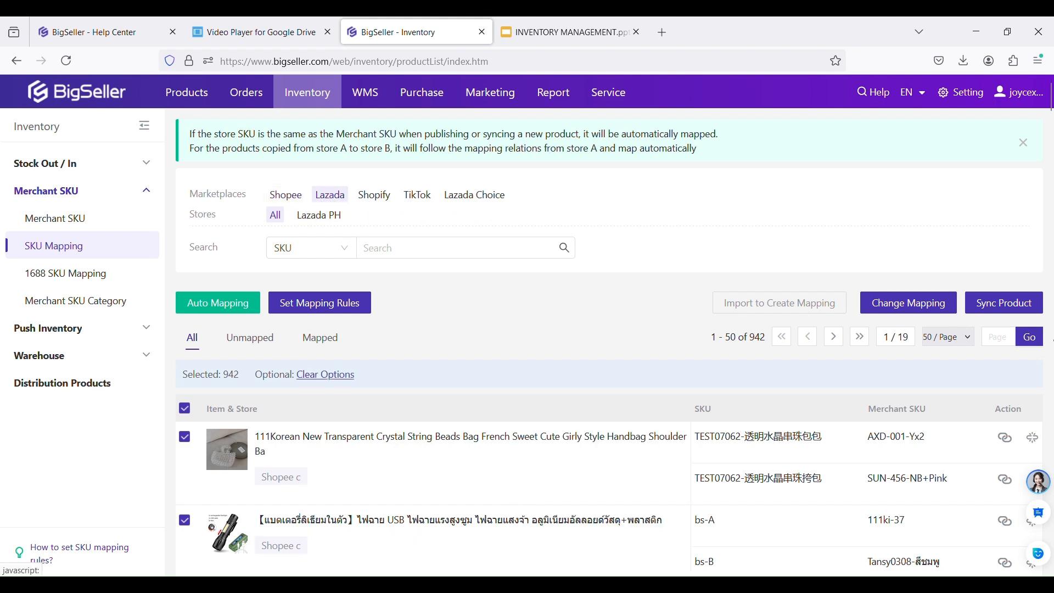
{"action": "left_click", "coordinate": [420, 197]}
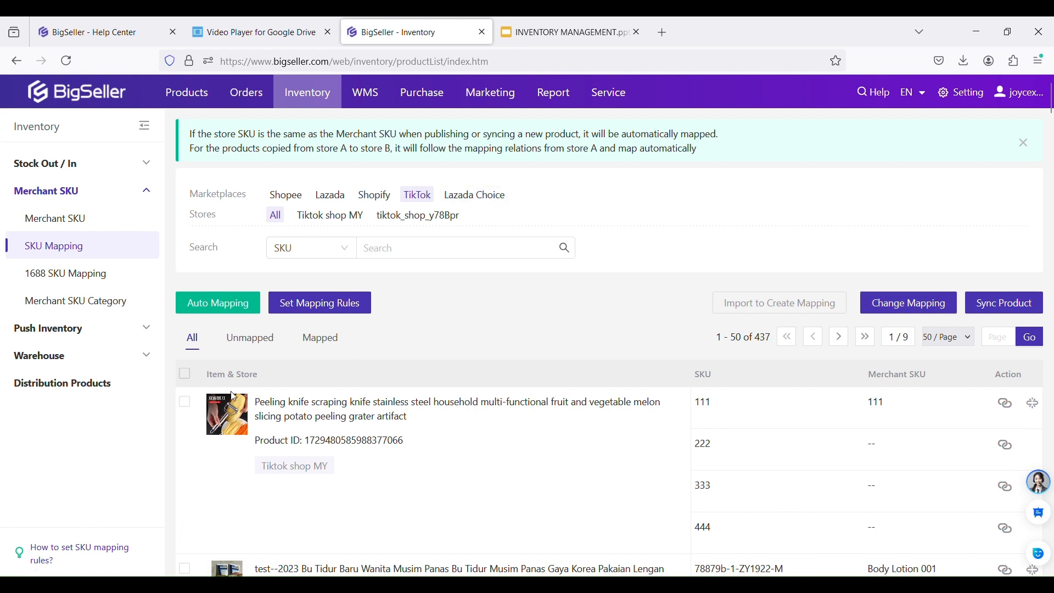
{"action": "left_click", "coordinate": [186, 375]}
{"action": "left_click", "coordinate": [300, 375]}
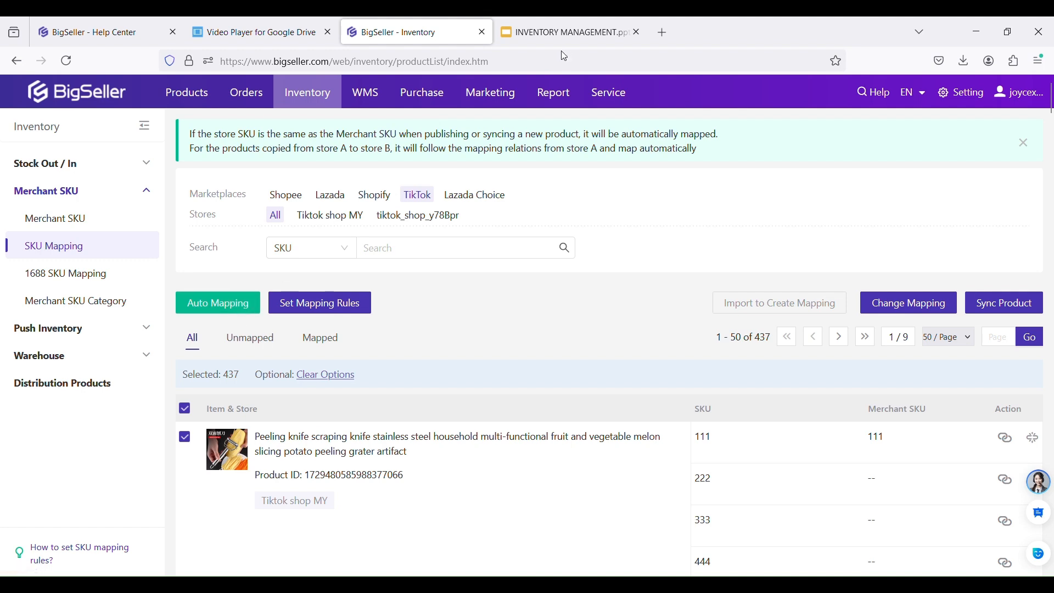
- Check the outline in the INVENTORY MANAGEMENT presentation and return to BigSeller to start a new rule under Push Rules
{"action": "left_click", "coordinate": [565, 33]}
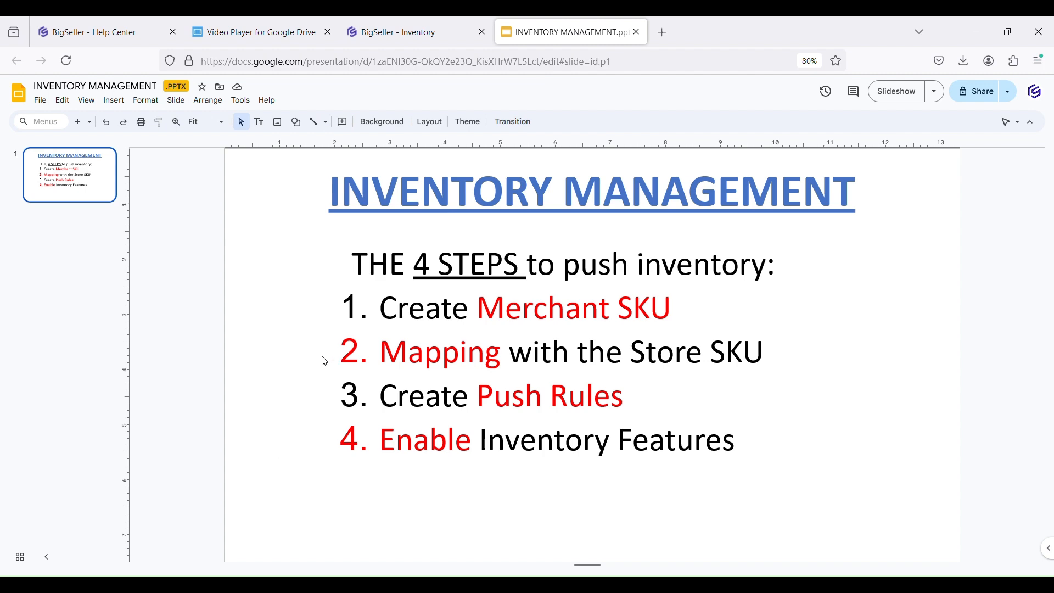
{"action": "left_click", "coordinate": [407, 30]}
{"action": "mouse_move", "coordinate": [328, 98]}
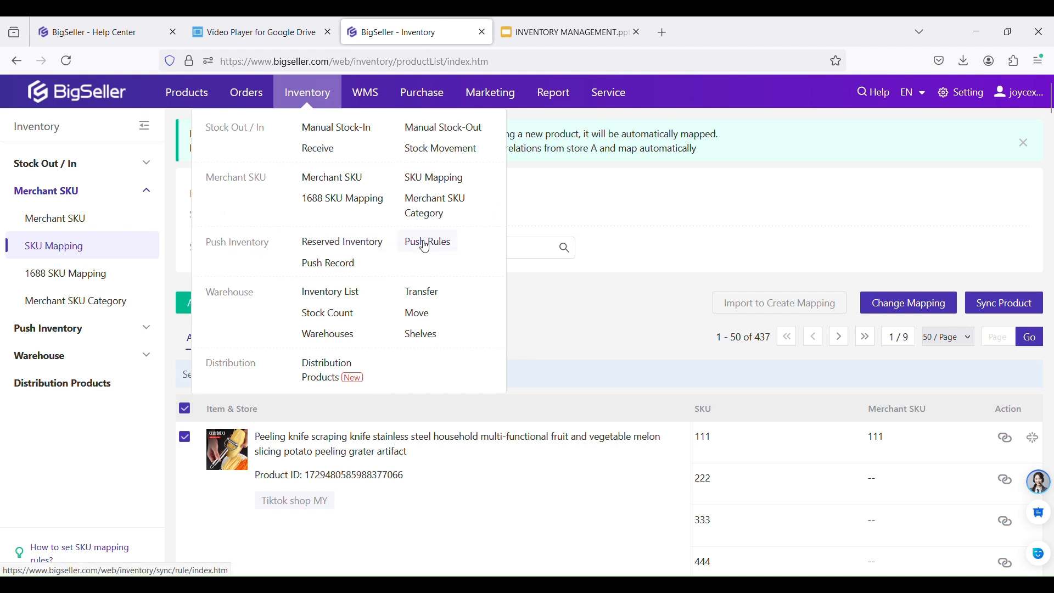
{"action": "left_click", "coordinate": [445, 251]}
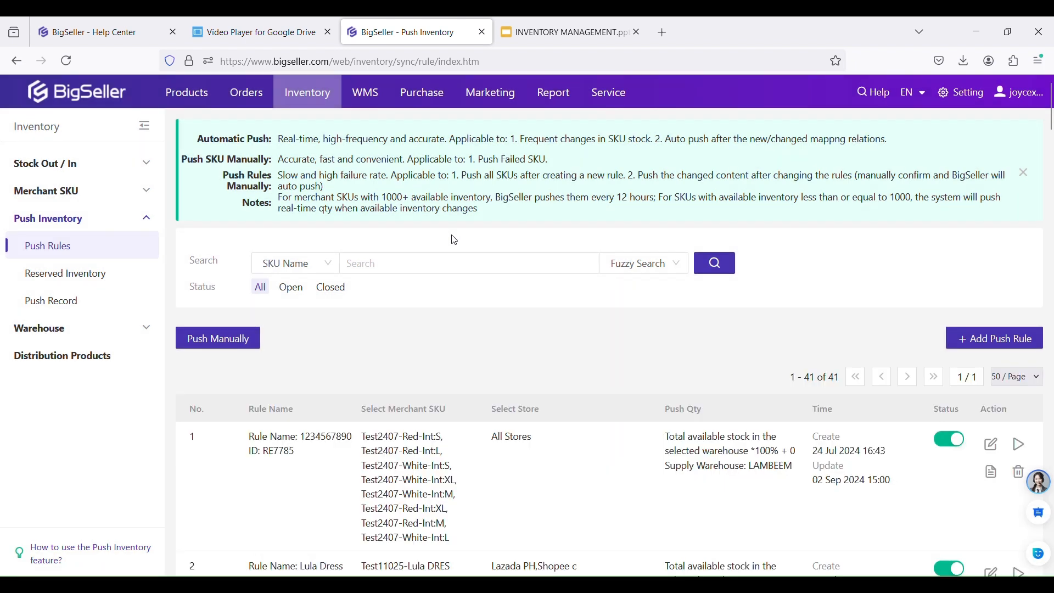
{"action": "left_click", "coordinate": [1006, 345]}
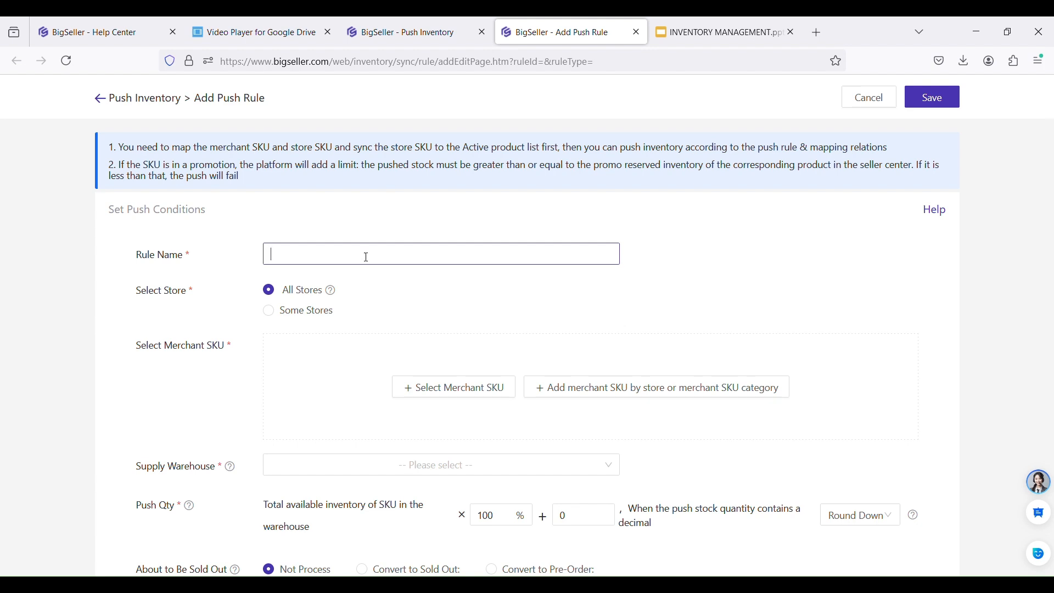
- Name the push rule "for demo only-000000"
{"action": "type", "text": "for dem"}
{"action": "type", "text": "o"}
{"action": "key", "text": "BackSpace"}
{"action": "type", "text": "demo only-000000"}
{"action": "left_click", "coordinate": [474, 319]}
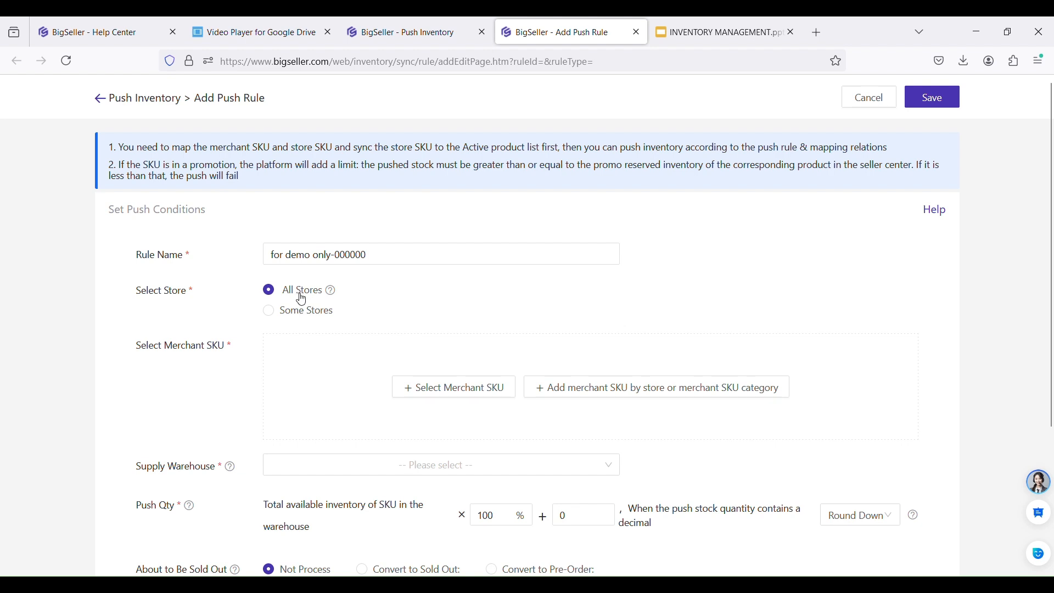
- Add all merchant SKUs under the current filter to the push rule and confirm the selection
{"action": "left_click", "coordinate": [467, 394]}
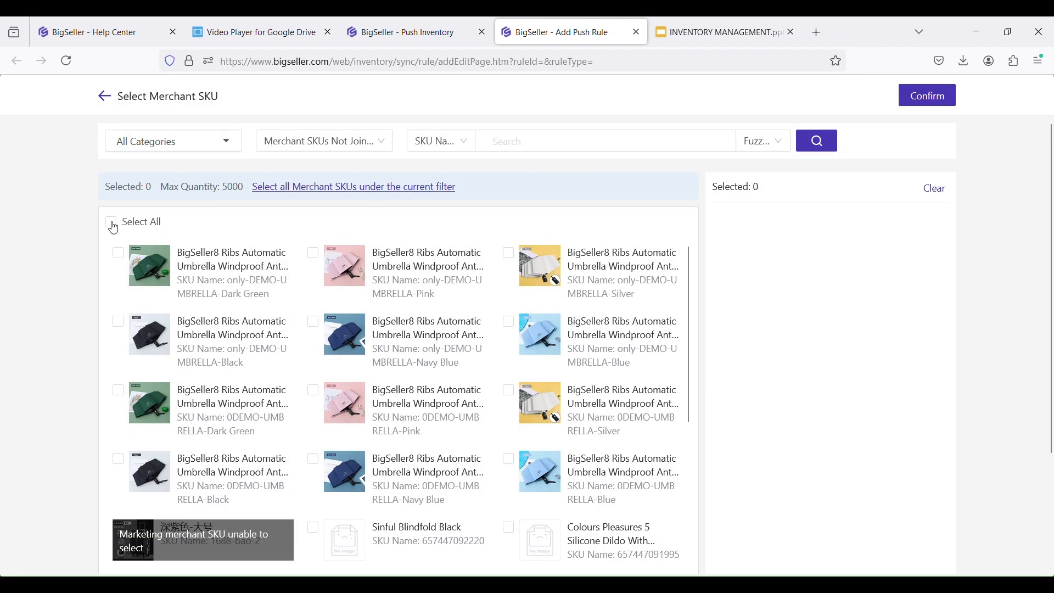
{"action": "left_click", "coordinate": [112, 223]}
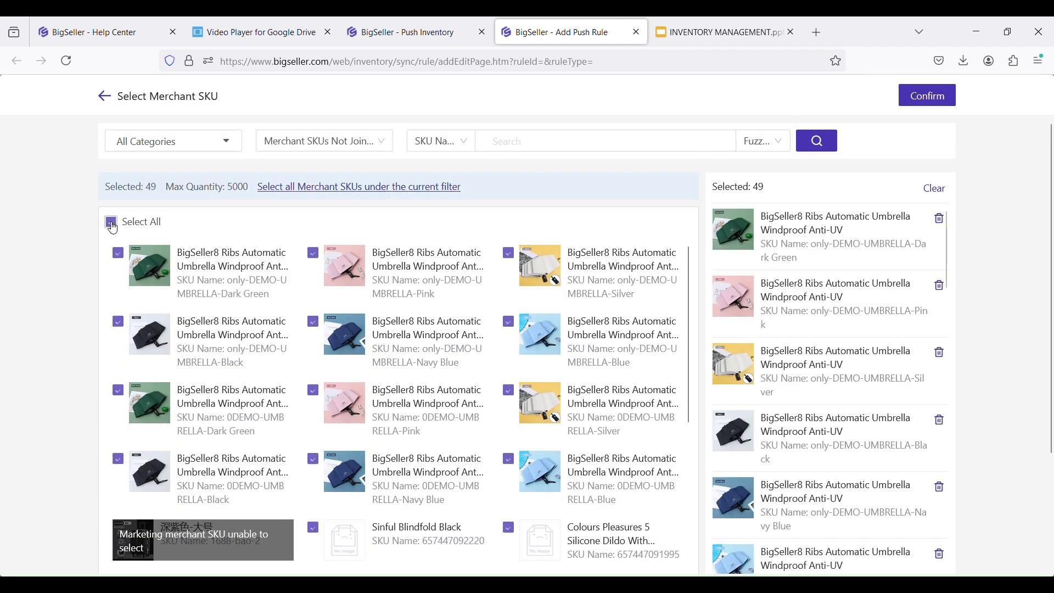
{"action": "left_click", "coordinate": [303, 189]}
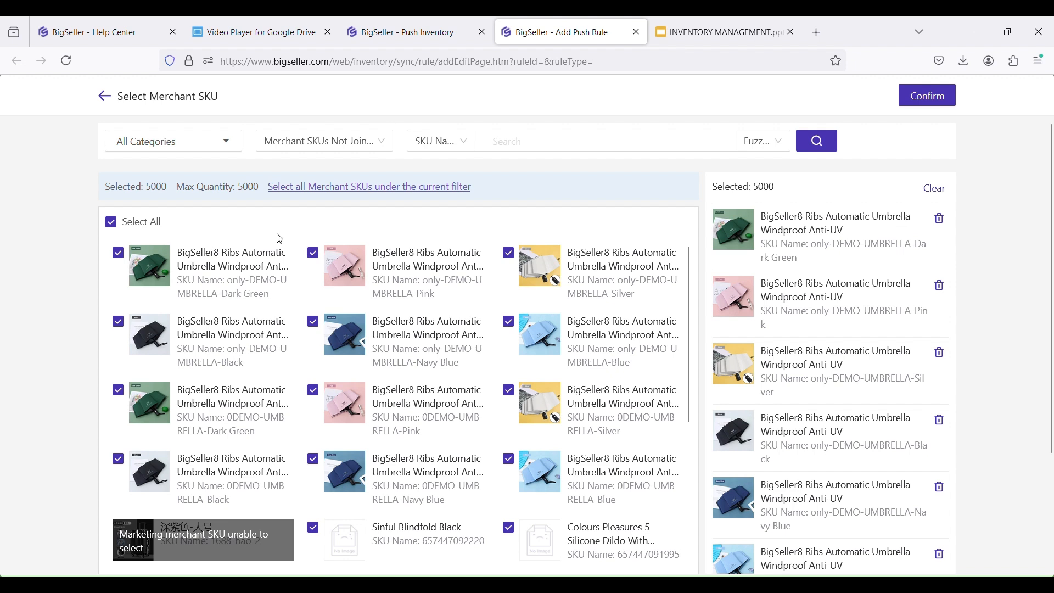
{"action": "left_click", "coordinate": [952, 101]}
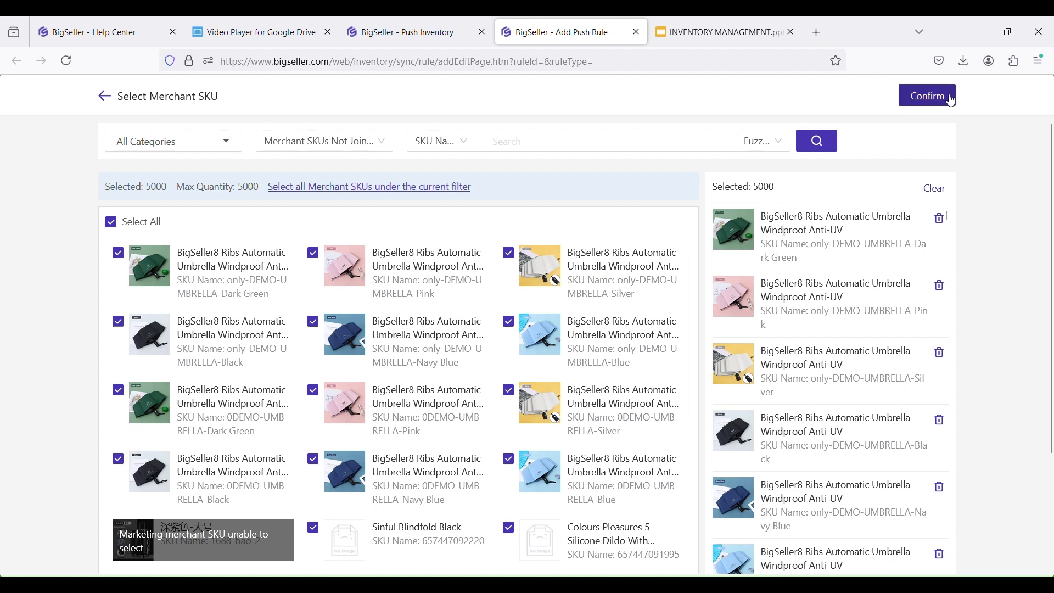
- Set the push rule's supply warehouse to DEMO ONLY
{"action": "scroll", "coordinate": [231, 318], "scroll_direction": "down", "scroll_amount": 3}
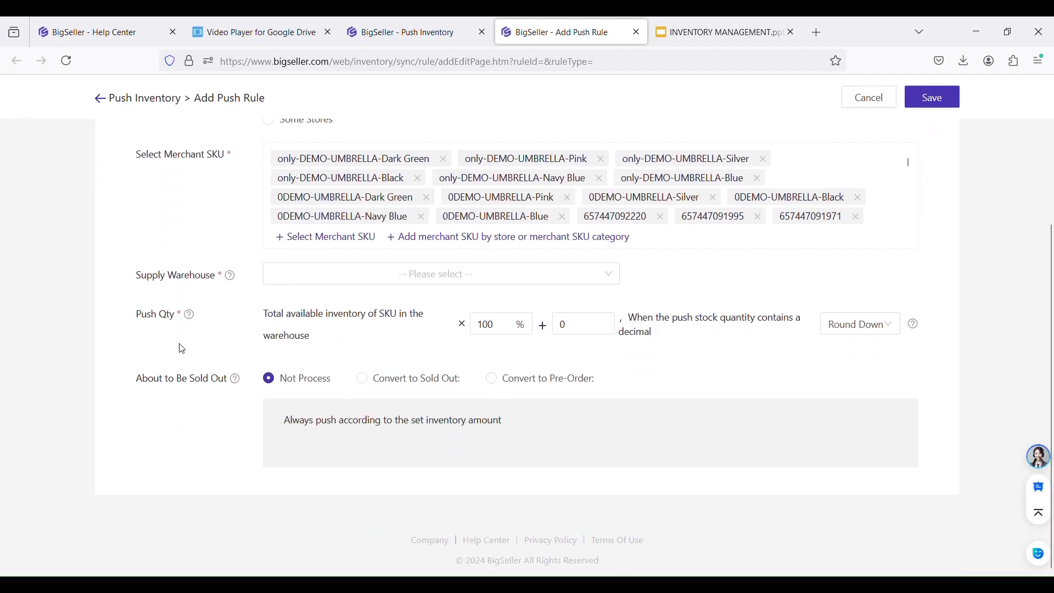
{"action": "left_click", "coordinate": [316, 275]}
{"action": "left_click", "coordinate": [315, 367]}
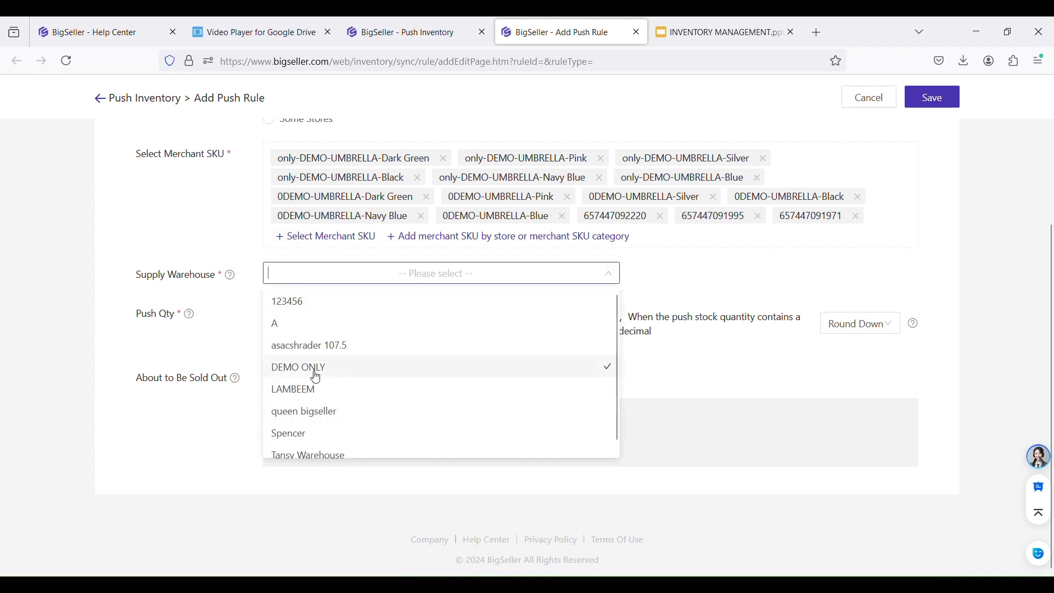
- Set the push rule to convert to sold out when available stock is lower than 30
{"action": "left_click", "coordinate": [223, 299]}
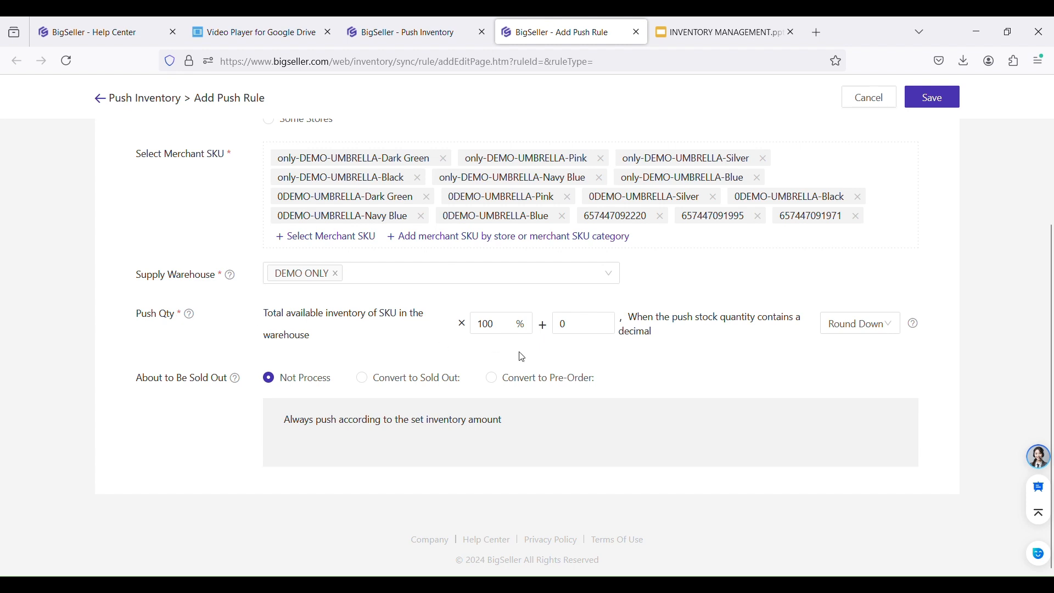
{"action": "left_click", "coordinate": [511, 331]}
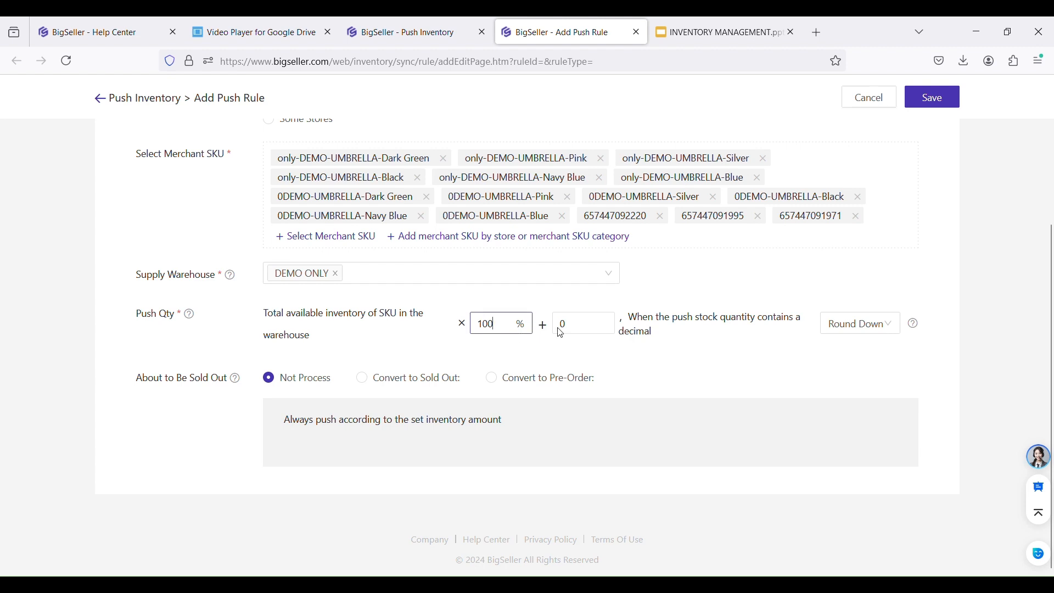
{"action": "left_click", "coordinate": [602, 332]}
{"action": "left_click", "coordinate": [363, 379]}
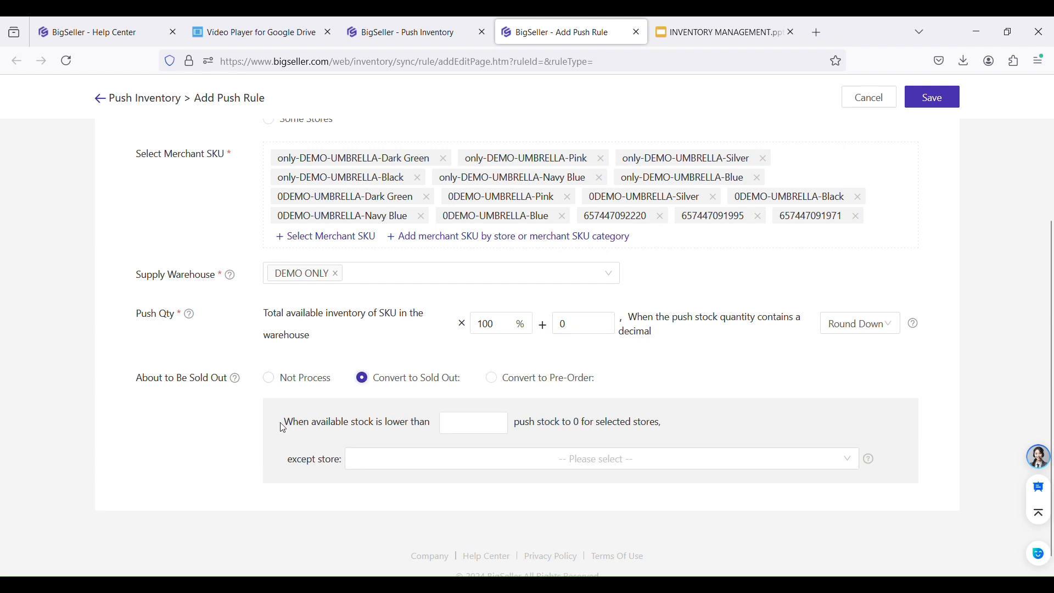
{"action": "left_click", "coordinate": [446, 426]}
{"action": "type", "text": "30"}
{"action": "scroll", "coordinate": [518, 336], "scroll_direction": "up", "scroll_amount": 2}
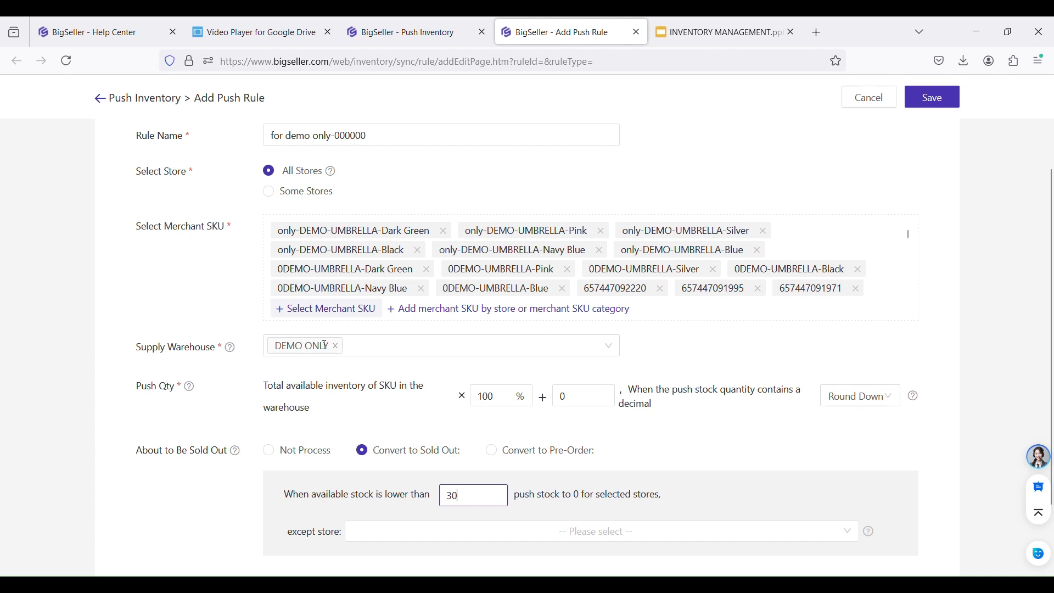
{"action": "scroll", "coordinate": [208, 396], "scroll_direction": "down", "scroll_amount": 2}
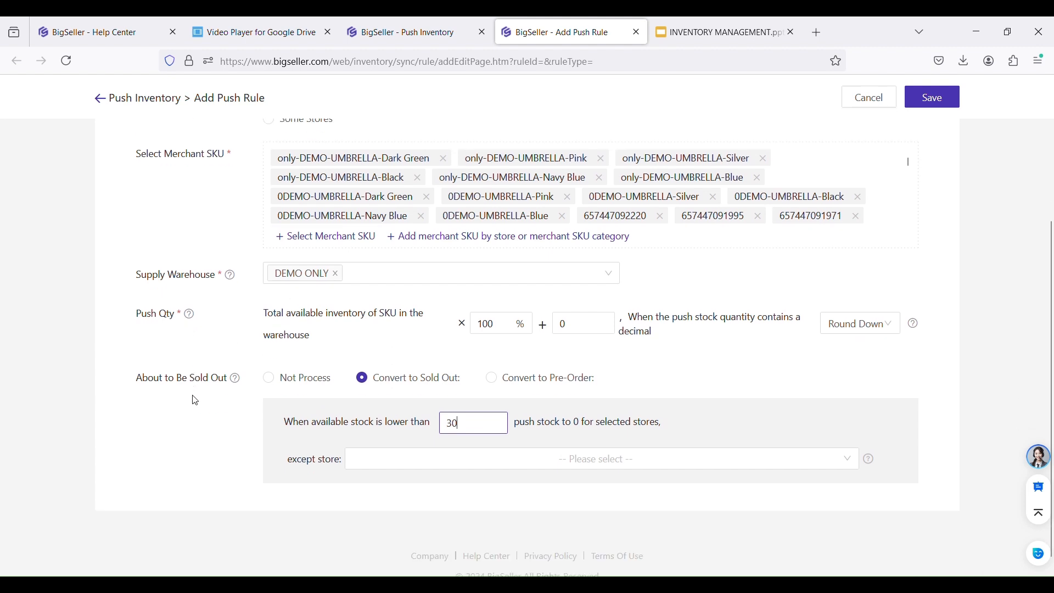
- Except the store Shopee 1 from the sold-out conversion and set the low-stock threshold for all selected stores to 3
{"action": "left_click", "coordinate": [366, 463]}
{"action": "left_click", "coordinate": [396, 391]}
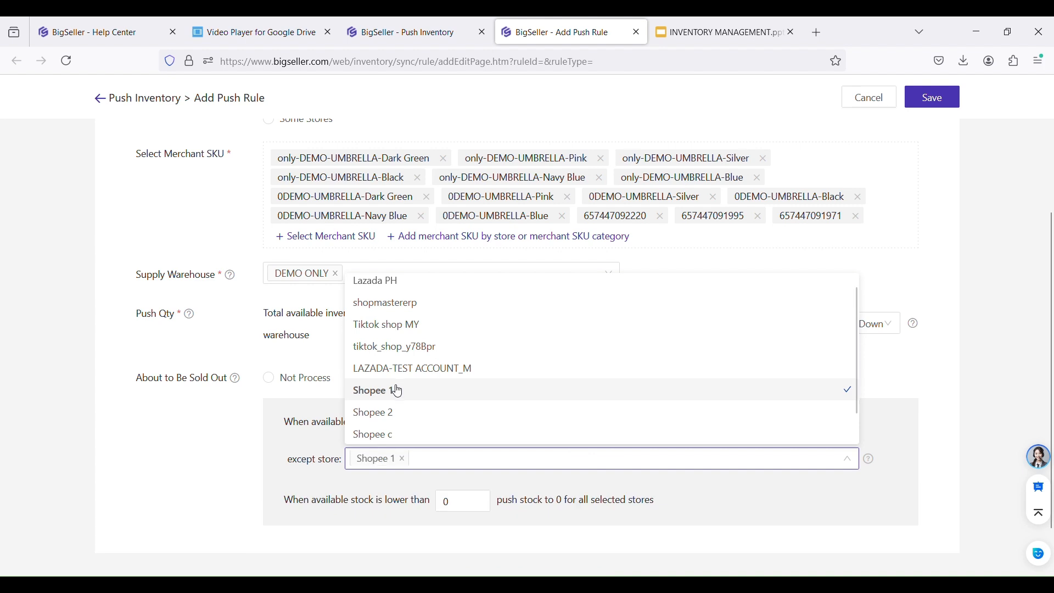
{"action": "left_click", "coordinate": [224, 496]}
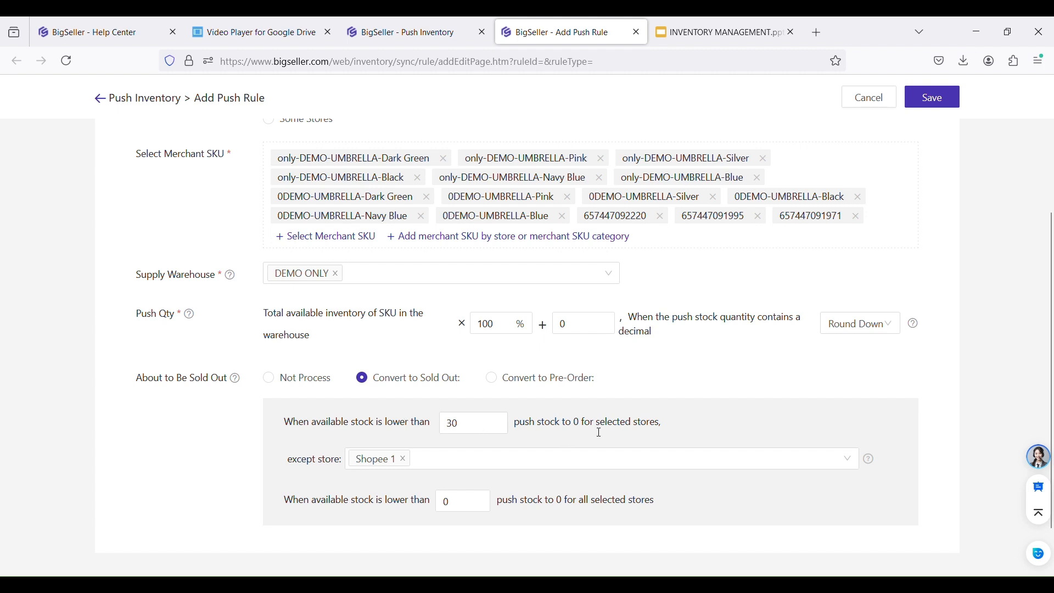
{"action": "left_click", "coordinate": [469, 501]}
{"action": "type", "text": "3"}
- Save the push rule without pushing stock immediately and look through the list of push rules
{"action": "left_click", "coordinate": [945, 102]}
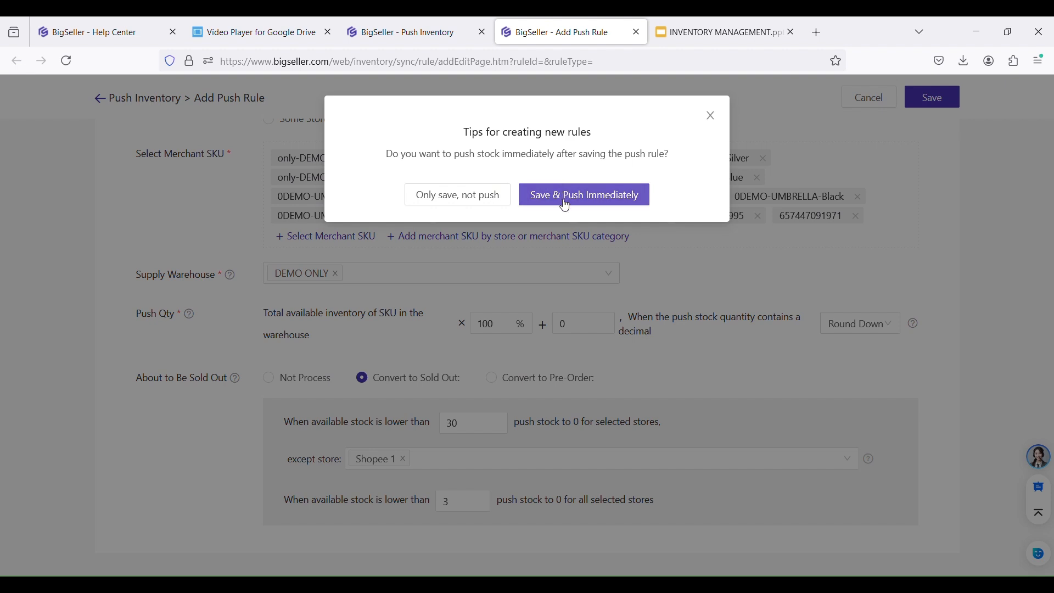
{"action": "left_click", "coordinate": [504, 202]}
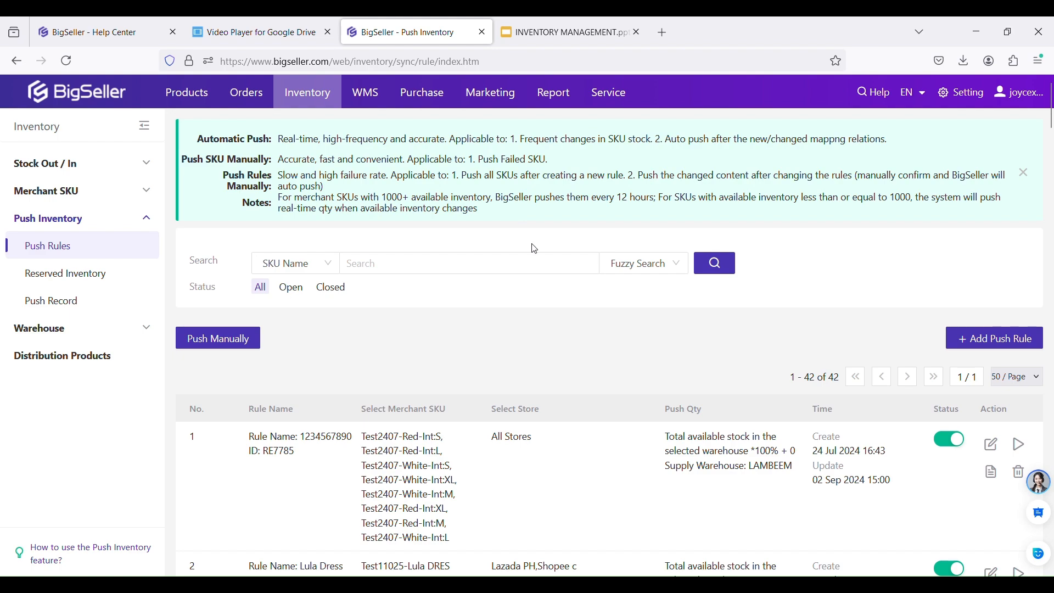
{"action": "scroll", "coordinate": [901, 400], "scroll_direction": "down", "scroll_amount": 9}
{"action": "scroll", "coordinate": [839, 403], "scroll_direction": "up", "scroll_amount": 9}
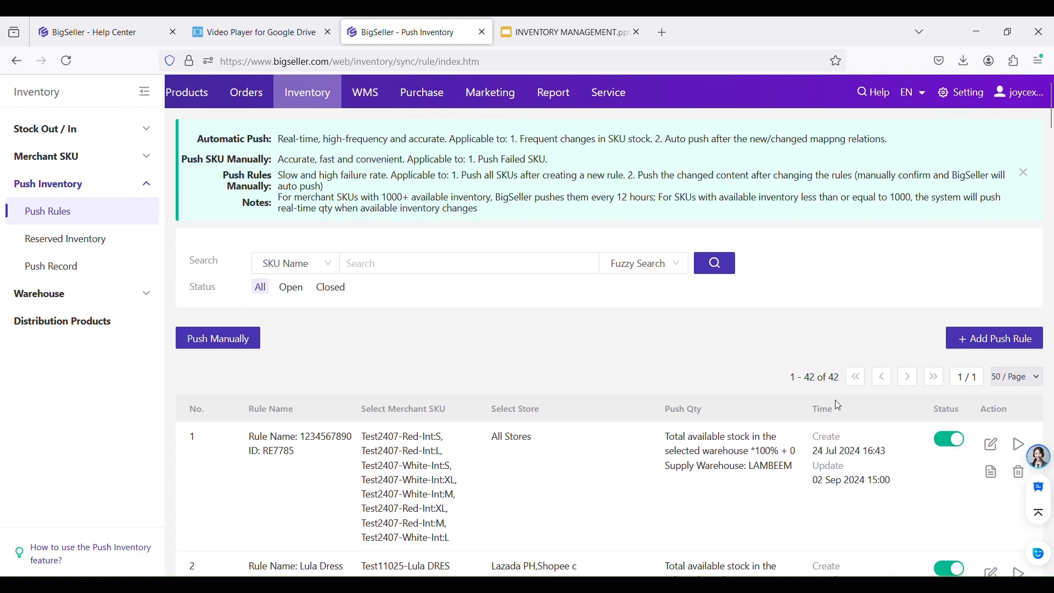
- Search the push rules by rule name for "for demo" and look through the matching rules
{"action": "left_click", "coordinate": [431, 263]}
{"action": "type", "text": "fro"}
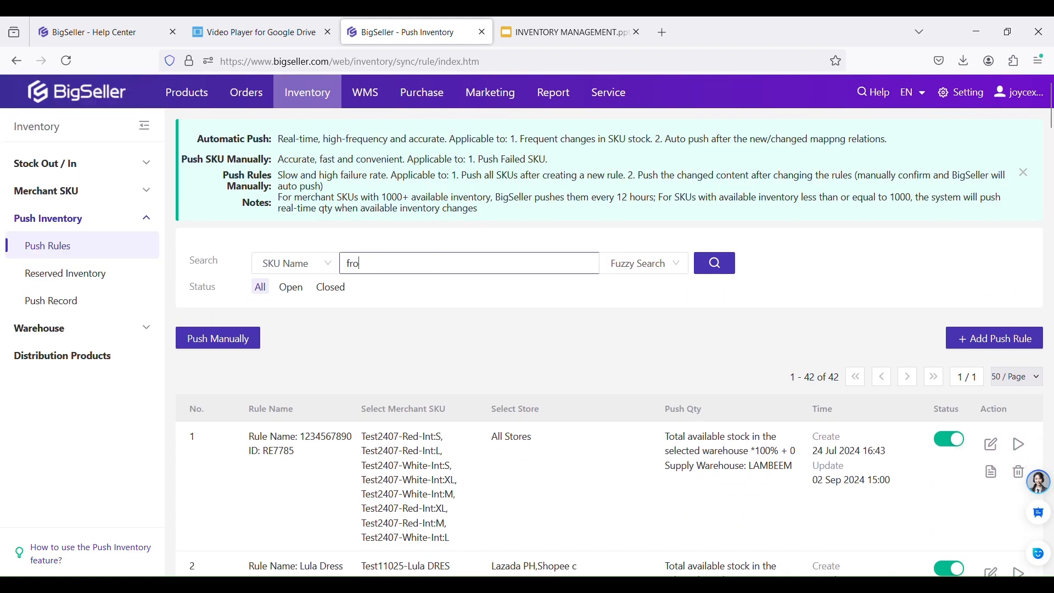
{"action": "type", "text": "or demo4"}
{"action": "key", "text": "Return"}
{"action": "key", "text": "BackSpace"}
{"action": "left_click", "coordinate": [316, 268]}
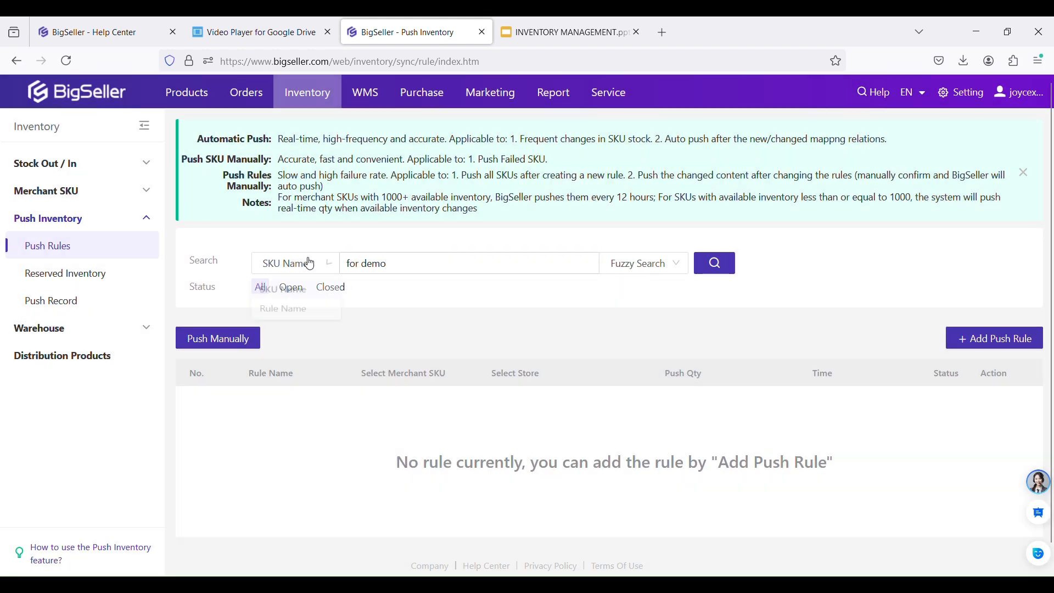
{"action": "left_click", "coordinate": [300, 313]}
{"action": "left_click", "coordinate": [729, 280]}
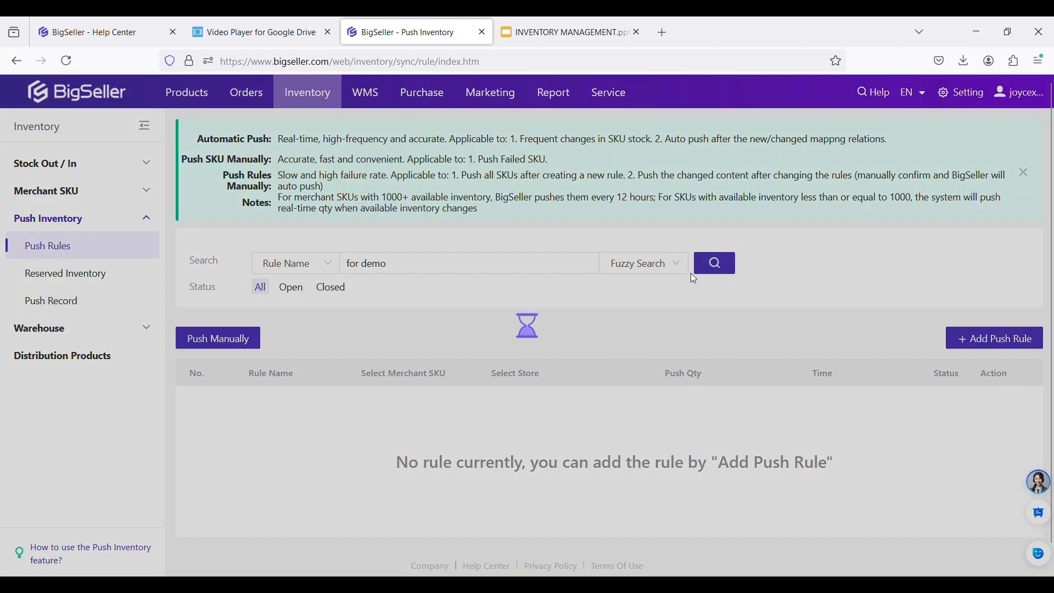
{"action": "scroll", "coordinate": [627, 329], "scroll_direction": "down", "scroll_amount": 8}
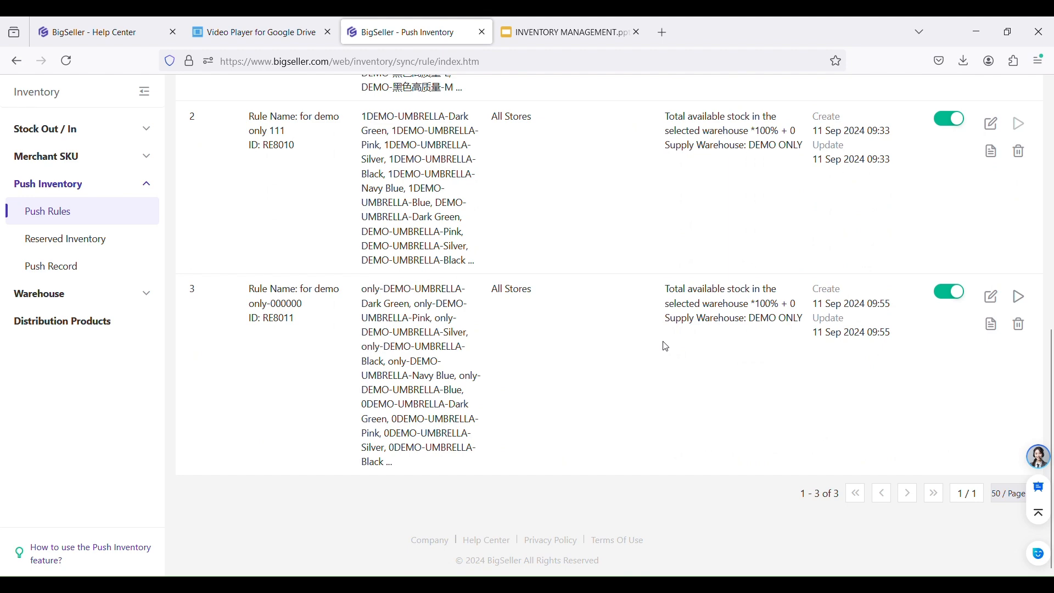
{"action": "scroll", "coordinate": [694, 347], "scroll_direction": "up", "scroll_amount": 8}
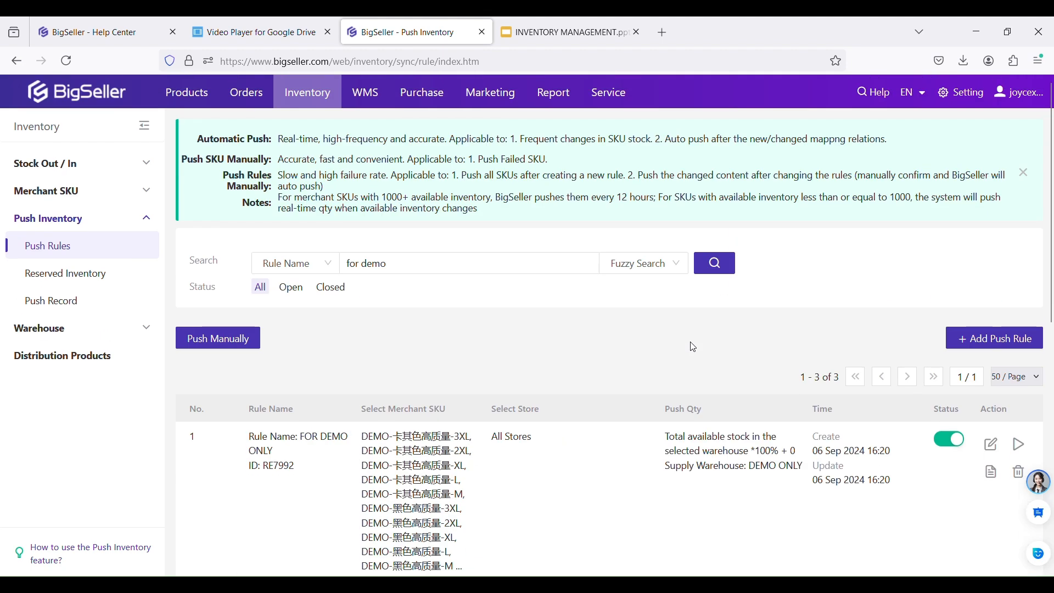
- Check the outline in the INVENTORY MANAGEMENT presentation, then return to BigSeller and examine the Inventory Features option in Inventory Settings
{"action": "left_click", "coordinate": [558, 25]}
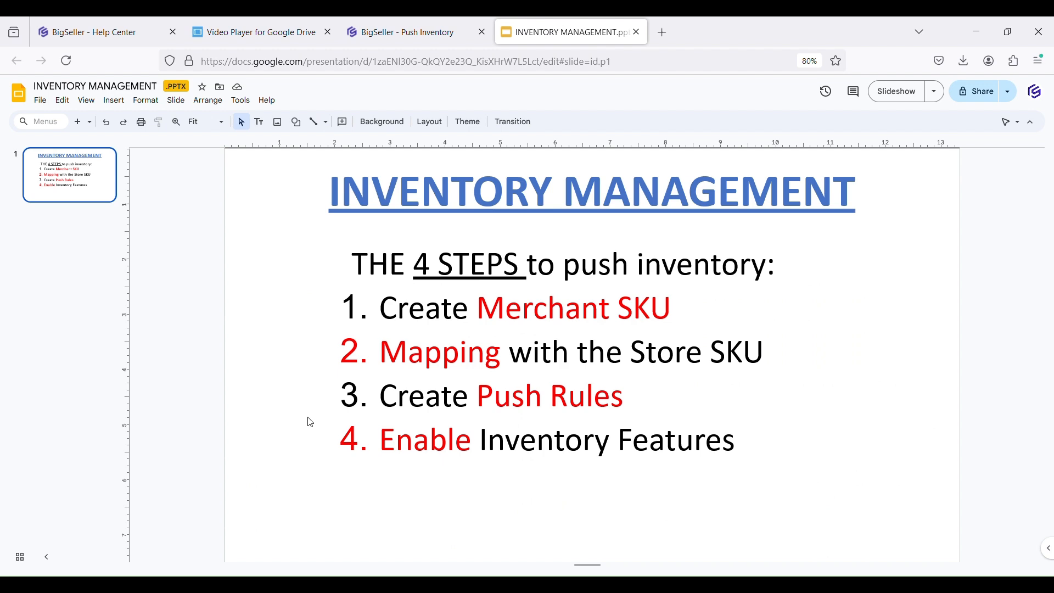
{"action": "left_click", "coordinate": [384, 30]}
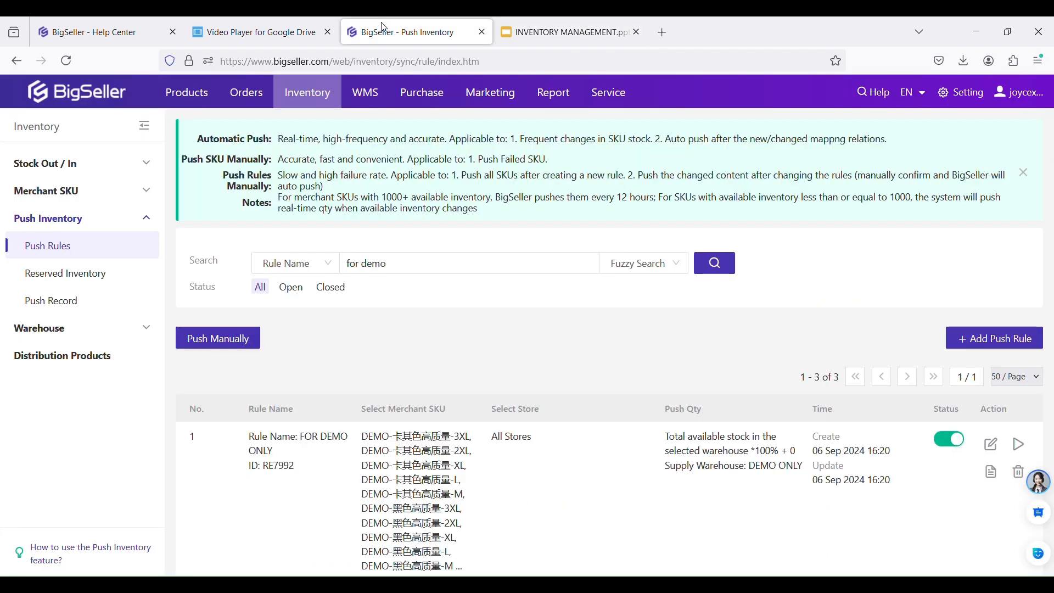
{"action": "mouse_move", "coordinate": [342, 88]}
{"action": "left_click", "coordinate": [966, 94]}
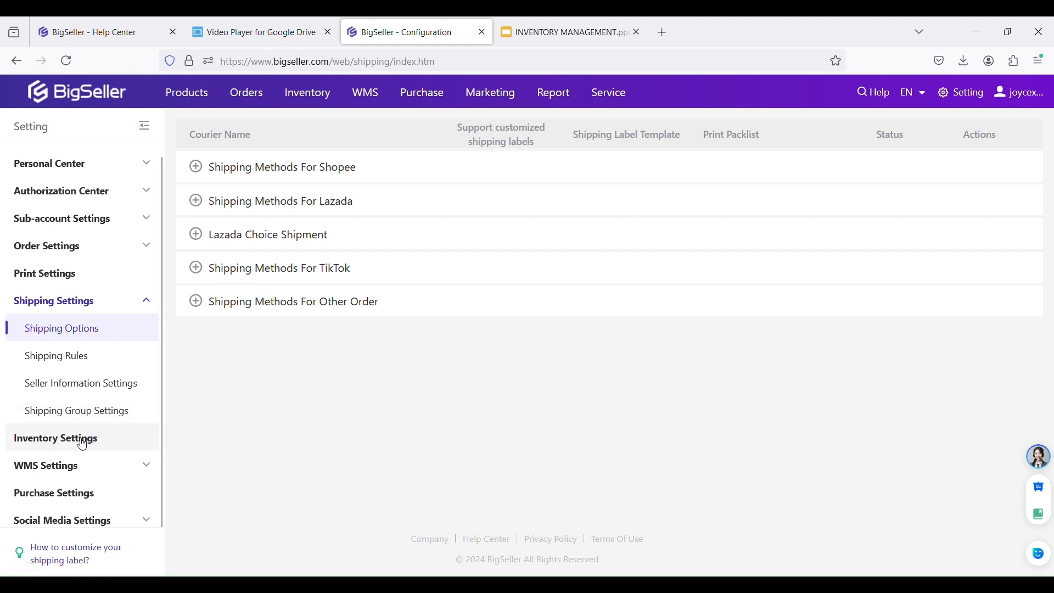
{"action": "left_click", "coordinate": [112, 442]}
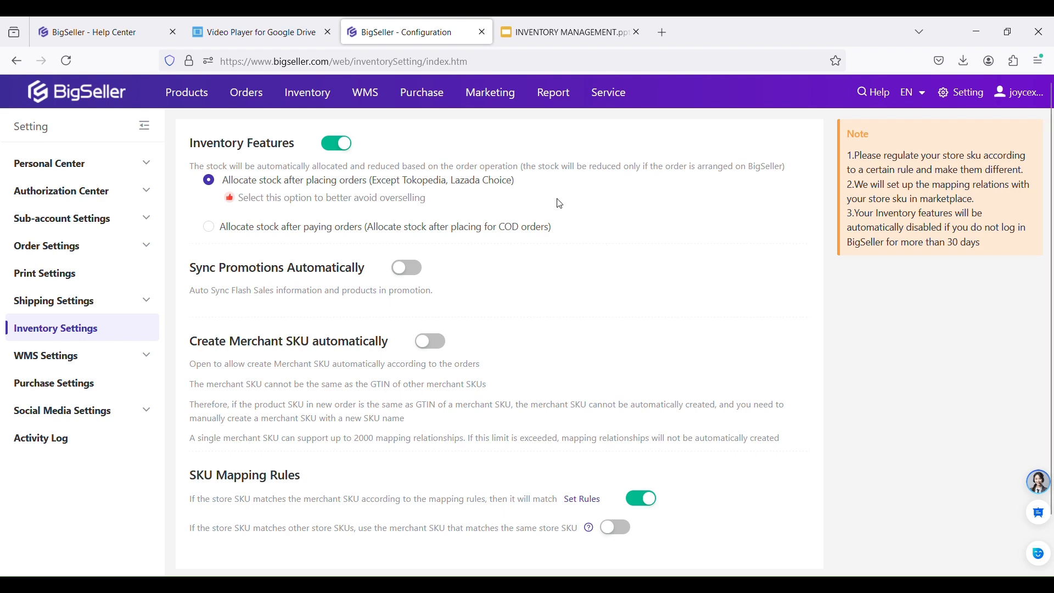
- Show the Inventory List for all warehouses, sorted by allocated quantity in descending order
{"action": "mouse_move", "coordinate": [338, 111]}
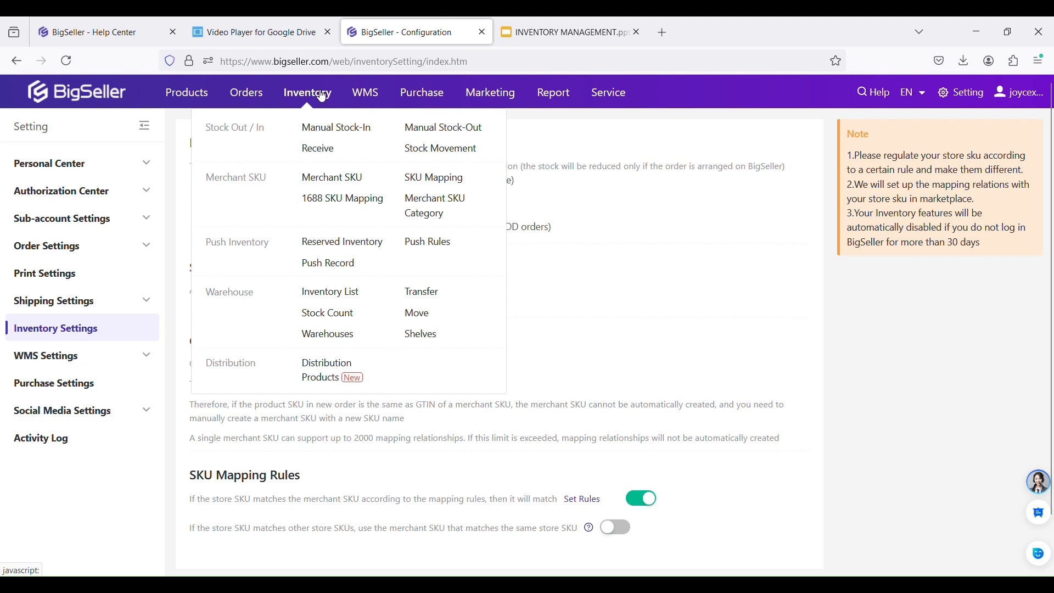
{"action": "left_click", "coordinate": [333, 299]}
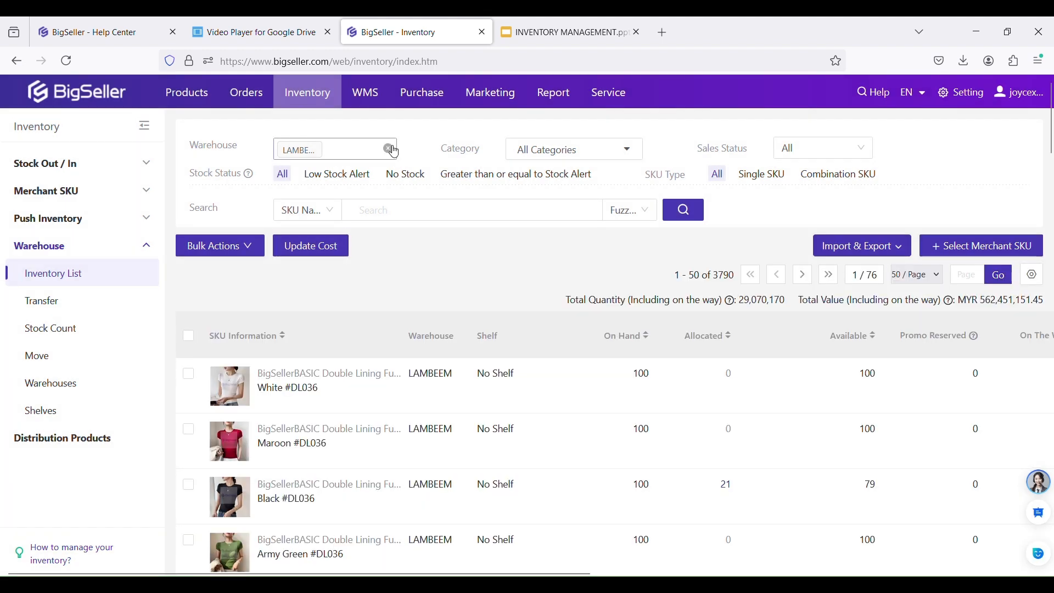
{"action": "left_click", "coordinate": [389, 149]}
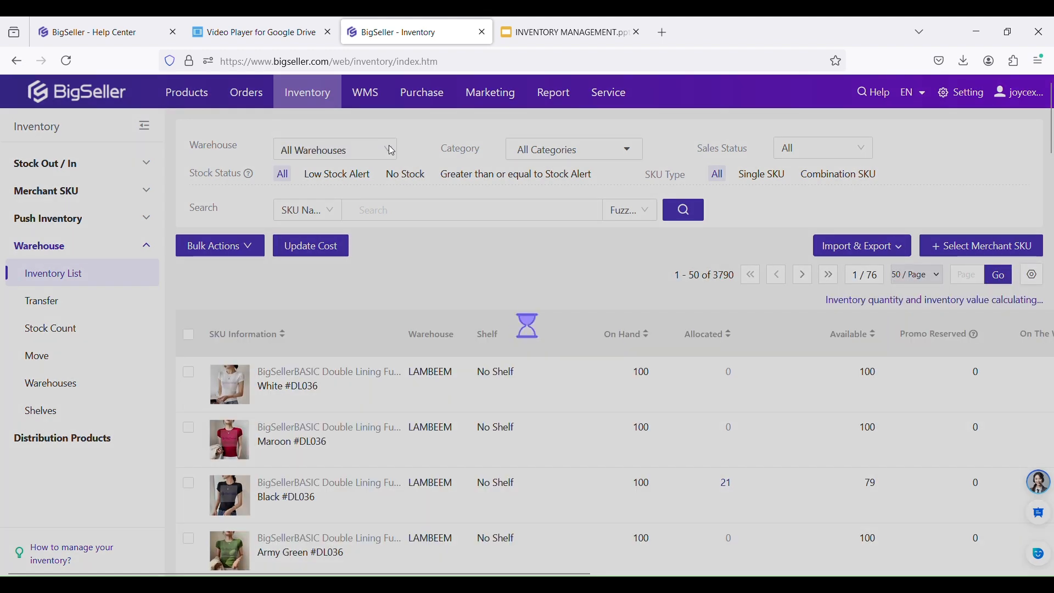
{"action": "left_click", "coordinate": [390, 154]}
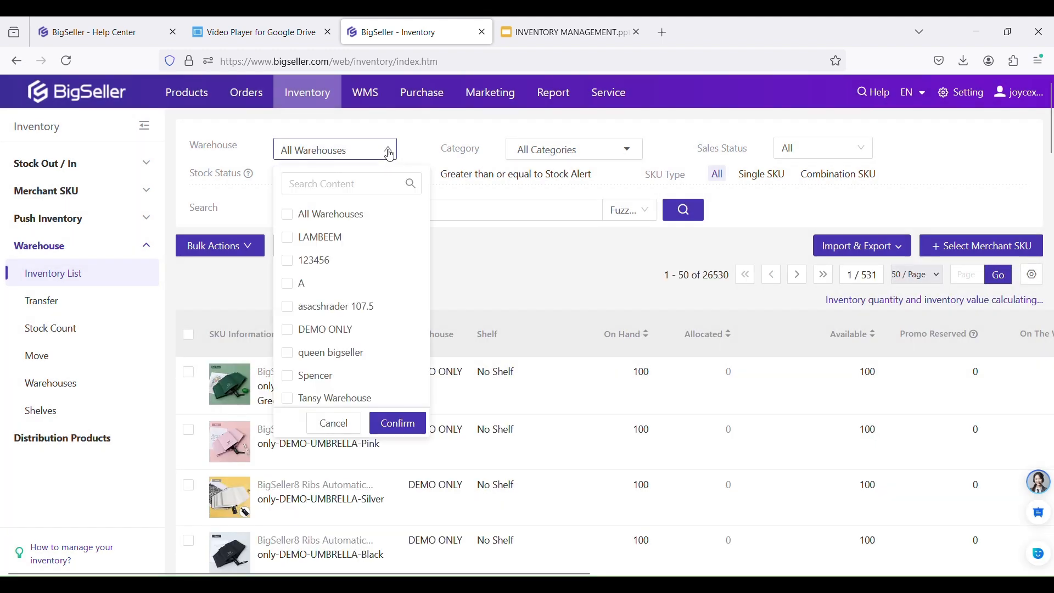
{"action": "left_click", "coordinate": [314, 215]}
{"action": "left_click", "coordinate": [398, 424]}
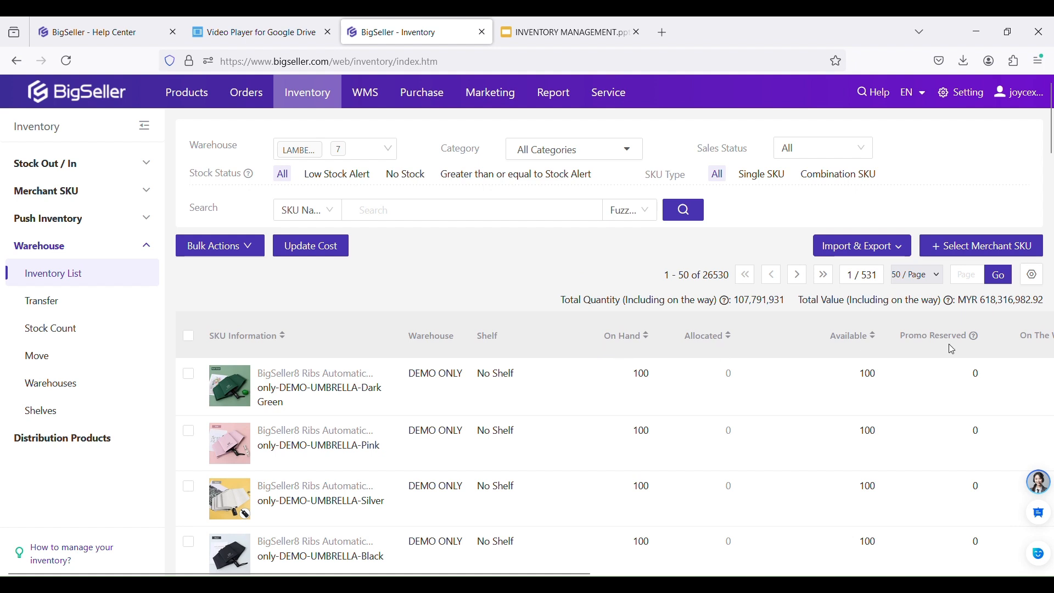
{"action": "left_click", "coordinate": [731, 337]}
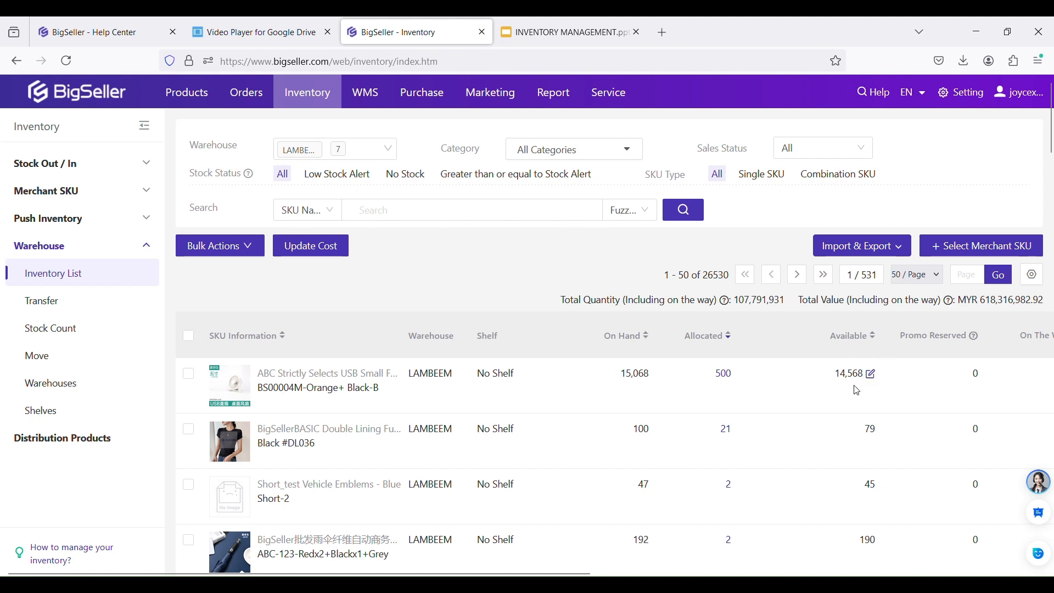
- Check the outline in the INVENTORY MANAGEMENT presentation and return to BigSeller to start a new stock-in list under Manual Stock-In
{"action": "left_click", "coordinate": [576, 24]}
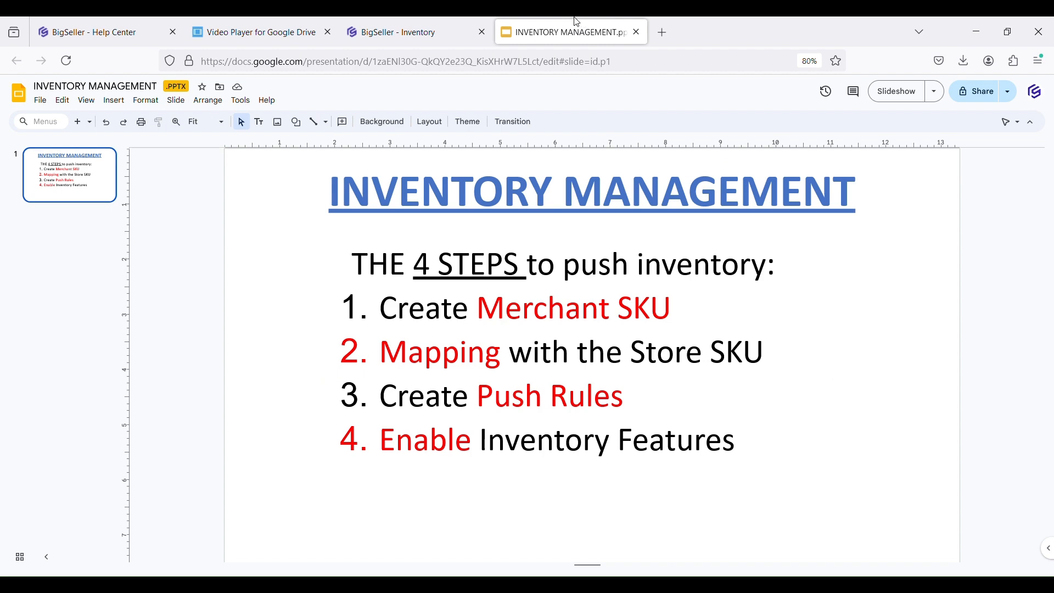
{"action": "left_click", "coordinate": [408, 28]}
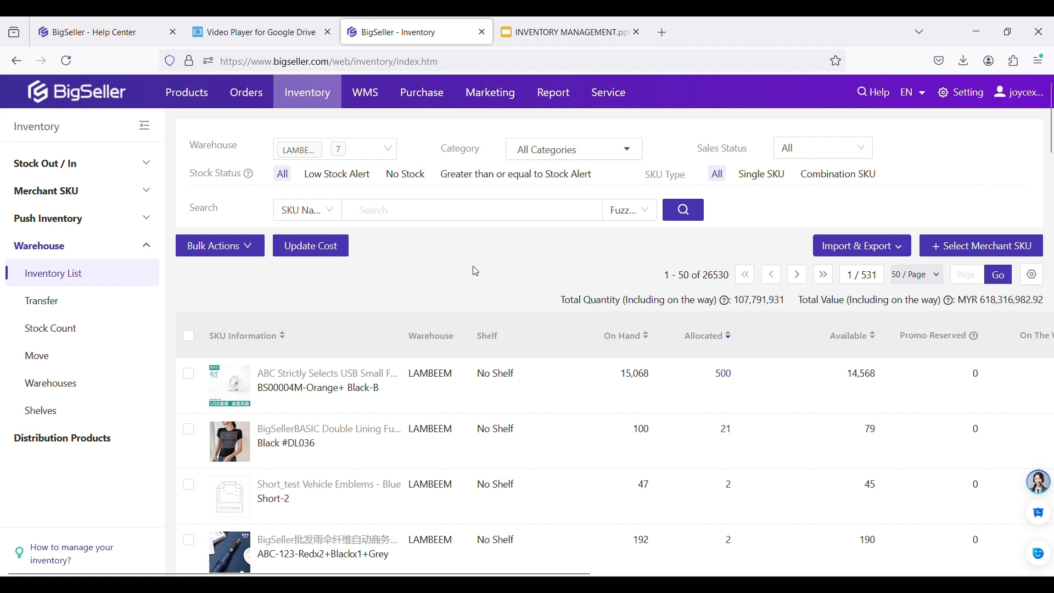
{"action": "mouse_move", "coordinate": [323, 106]}
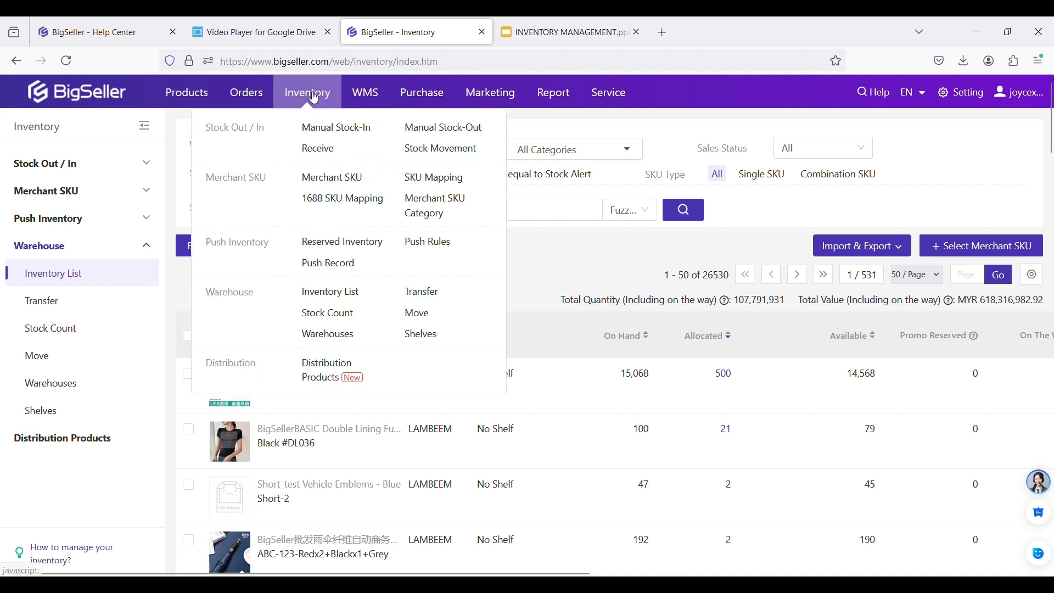
{"action": "left_click", "coordinate": [328, 131]}
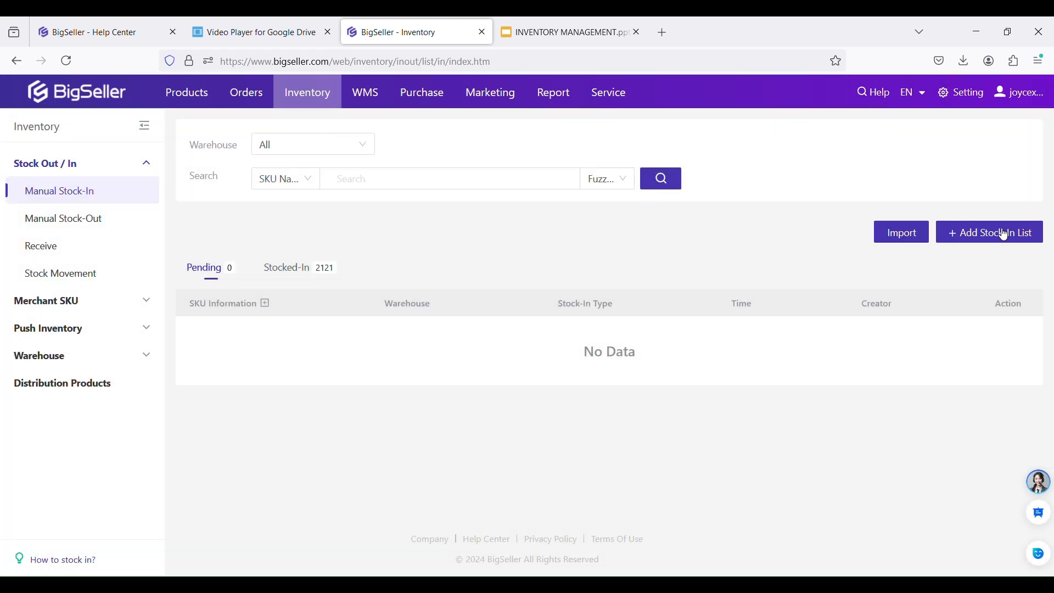
{"action": "left_click", "coordinate": [1008, 242]}
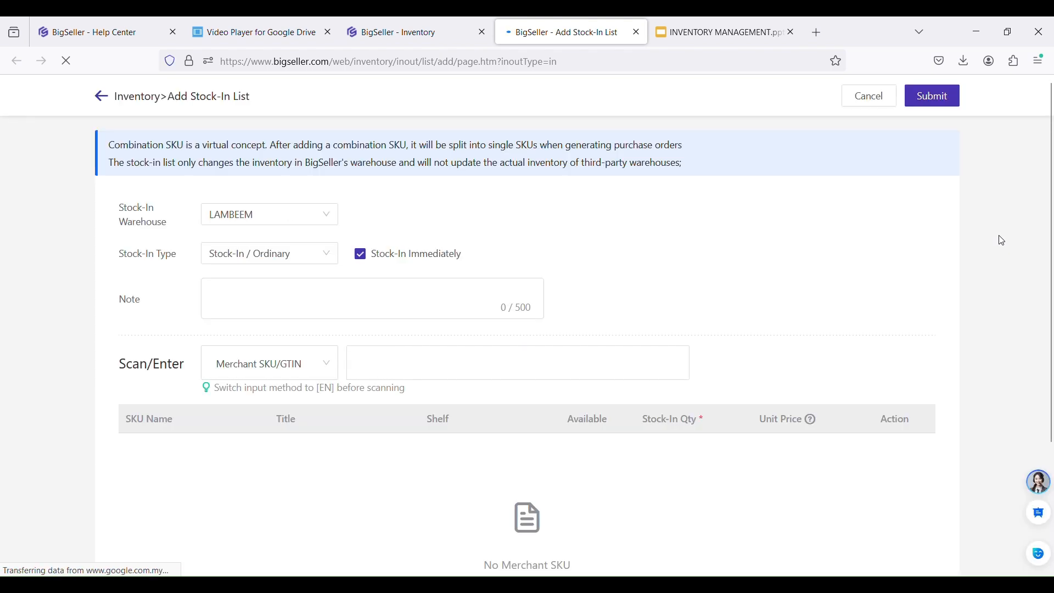
- Add the Pink, Dark Green and Silver merchant SKUs of only-DEMO-UMBRELLA to the stock-in list
{"action": "scroll", "coordinate": [612, 215], "scroll_direction": "down", "scroll_amount": 3}
{"action": "left_click", "coordinate": [476, 210]}
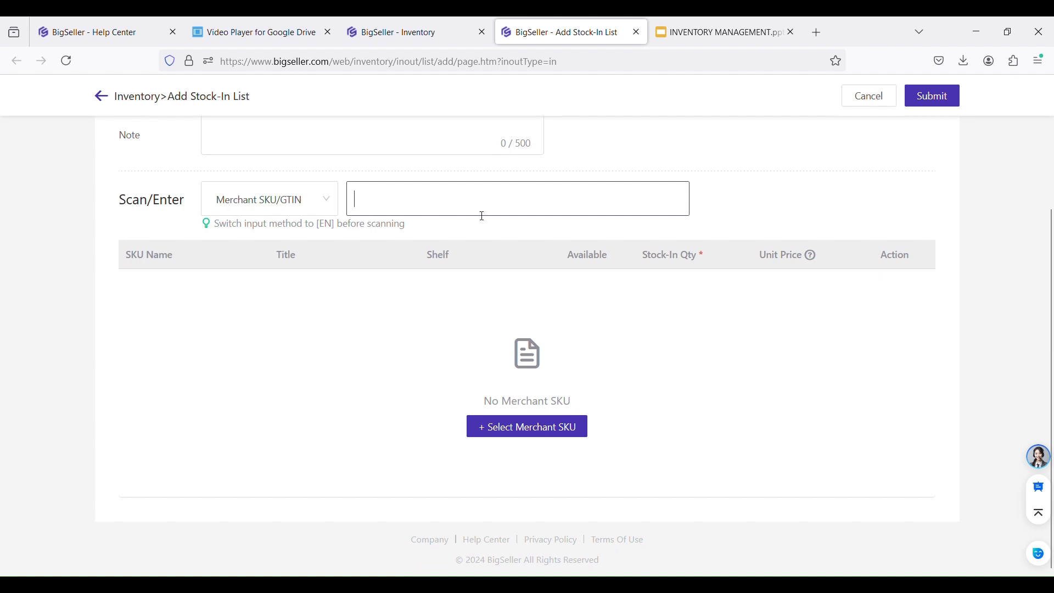
{"action": "left_click", "coordinate": [372, 328]}
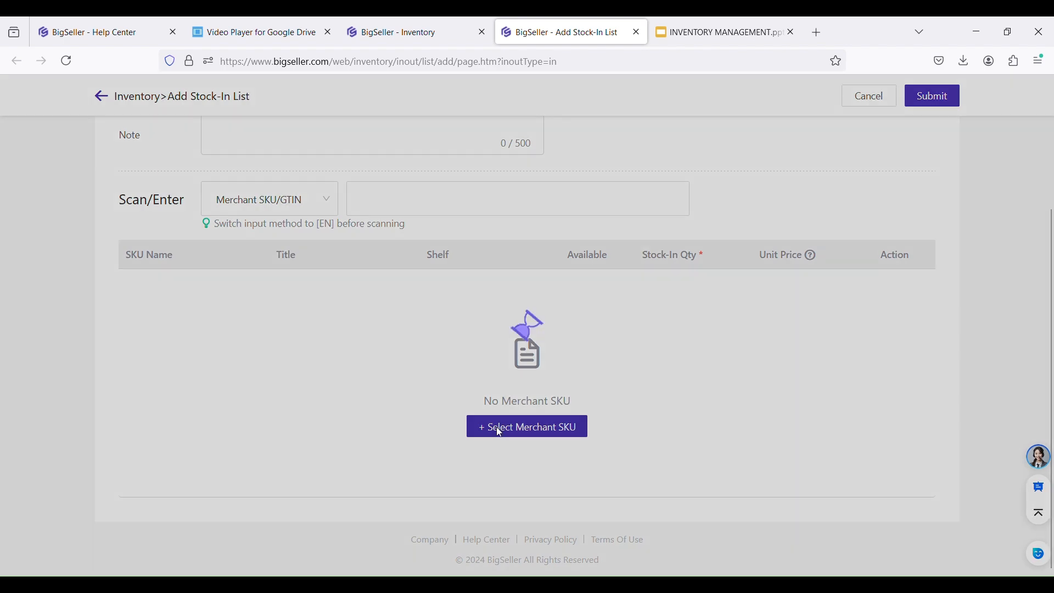
{"action": "left_click", "coordinate": [491, 428]}
{"action": "left_click", "coordinate": [313, 256]}
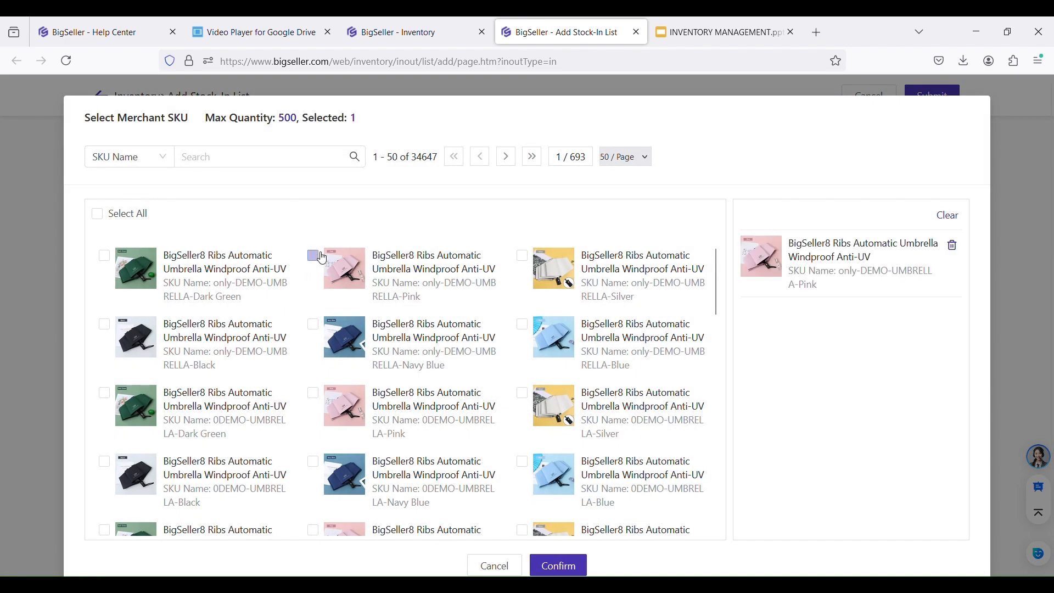
{"action": "left_click", "coordinate": [104, 256]}
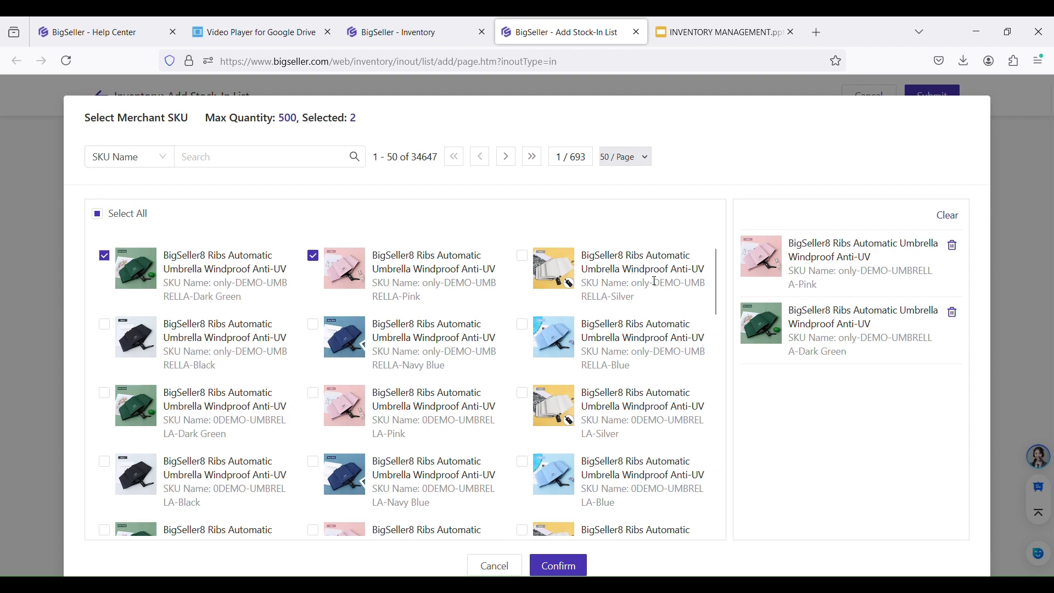
{"action": "left_click", "coordinate": [523, 256]}
{"action": "left_click", "coordinate": [549, 566]}
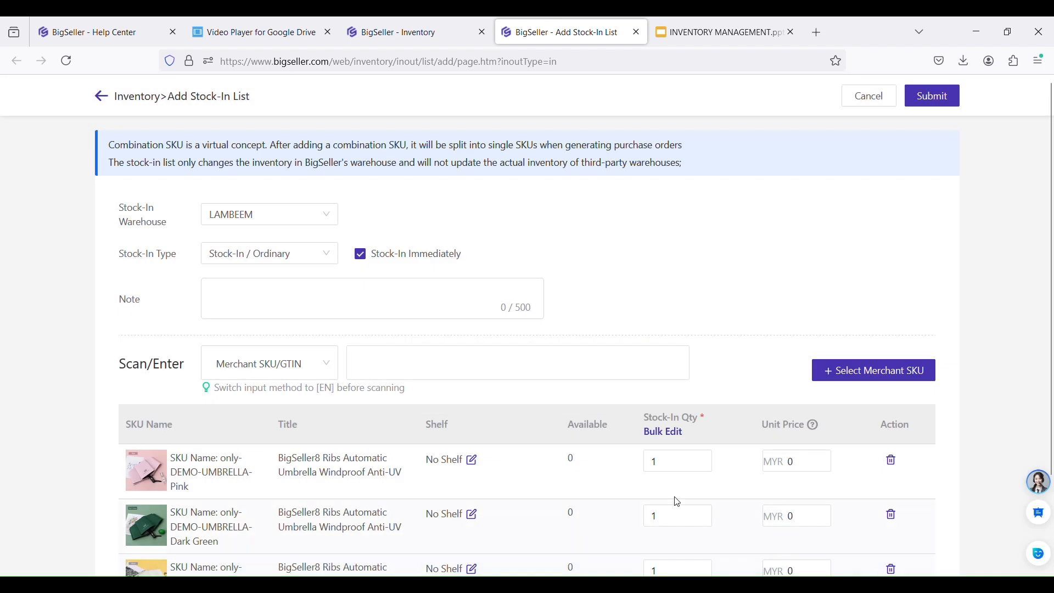
- Set the stock-in quantity of all listed SKUs to 1000 in bulk and submit the stock-in list
{"action": "scroll", "coordinate": [694, 312], "scroll_direction": "down", "scroll_amount": 2}
{"action": "left_click", "coordinate": [671, 321]}
{"action": "left_click", "coordinate": [531, 148]}
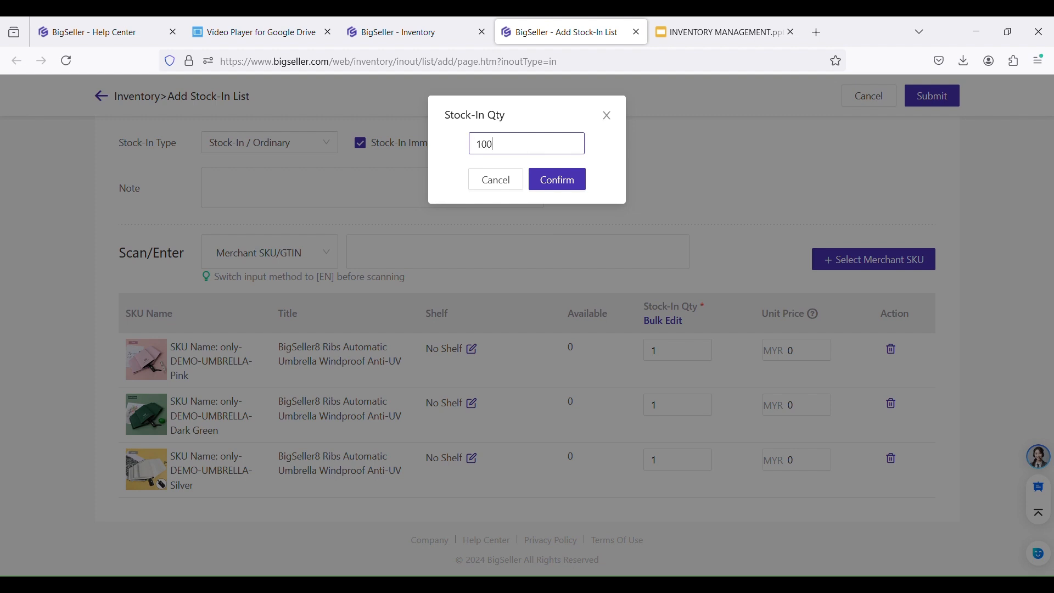
{"action": "left_click", "coordinate": [546, 179]}
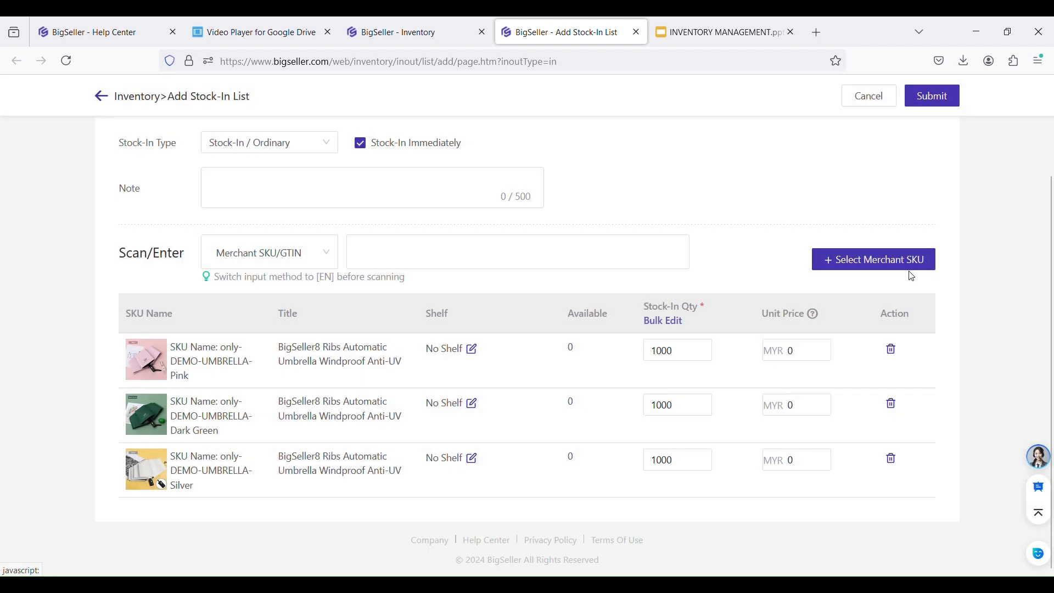
{"action": "left_click", "coordinate": [811, 350]}
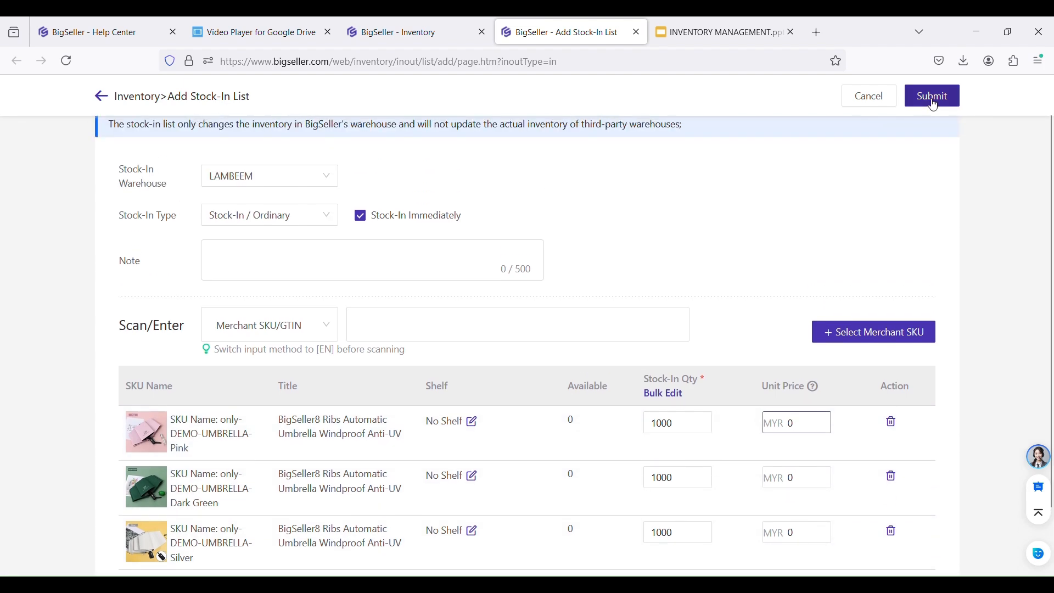
{"action": "left_click", "coordinate": [932, 102]}
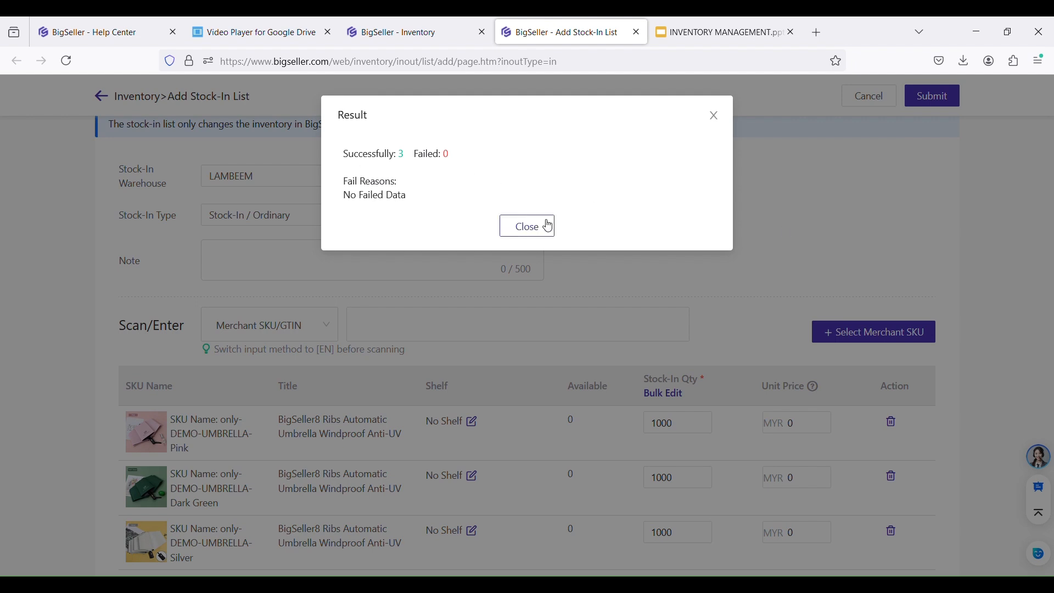
{"action": "left_click", "coordinate": [547, 225]}
- Examine the Stock Movement records of the submitted stock-in, including the movement quantity, type and document number
{"action": "mouse_move", "coordinate": [312, 94]}
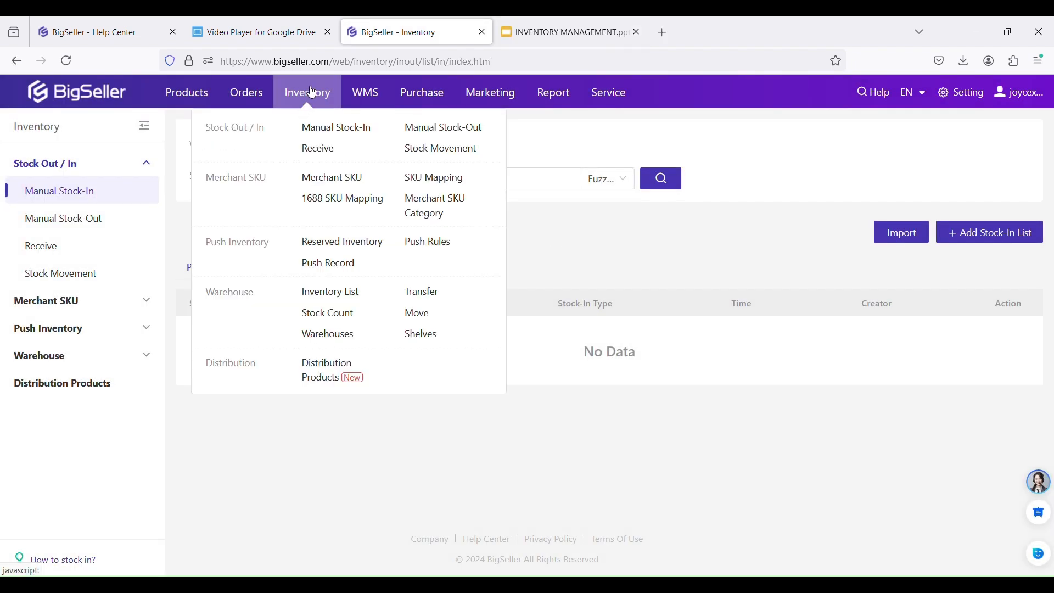
{"action": "left_click", "coordinate": [443, 158]}
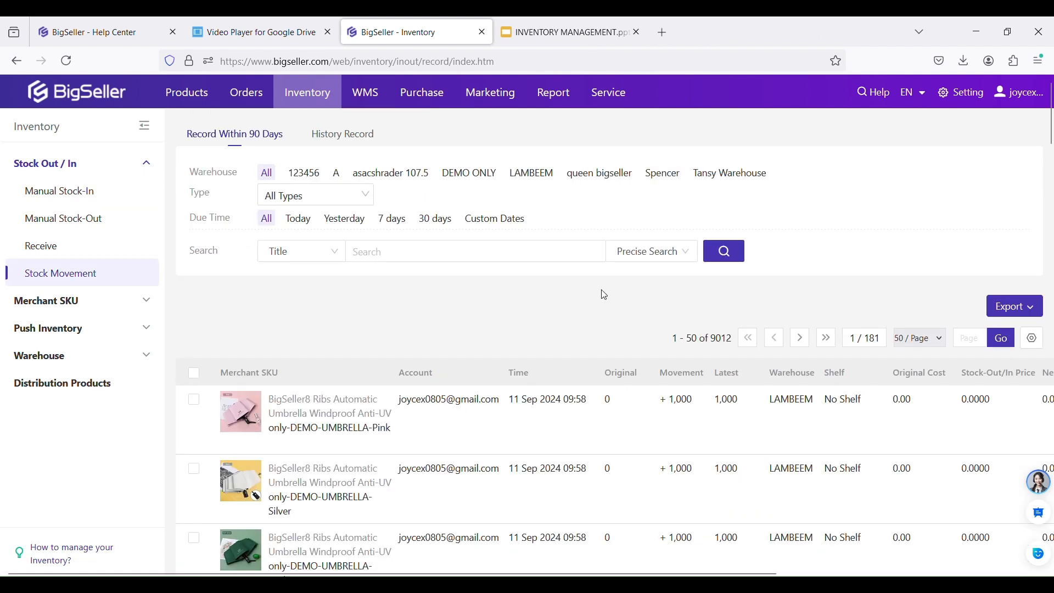
{"action": "scroll", "coordinate": [703, 437], "scroll_direction": "down", "scroll_amount": 2}
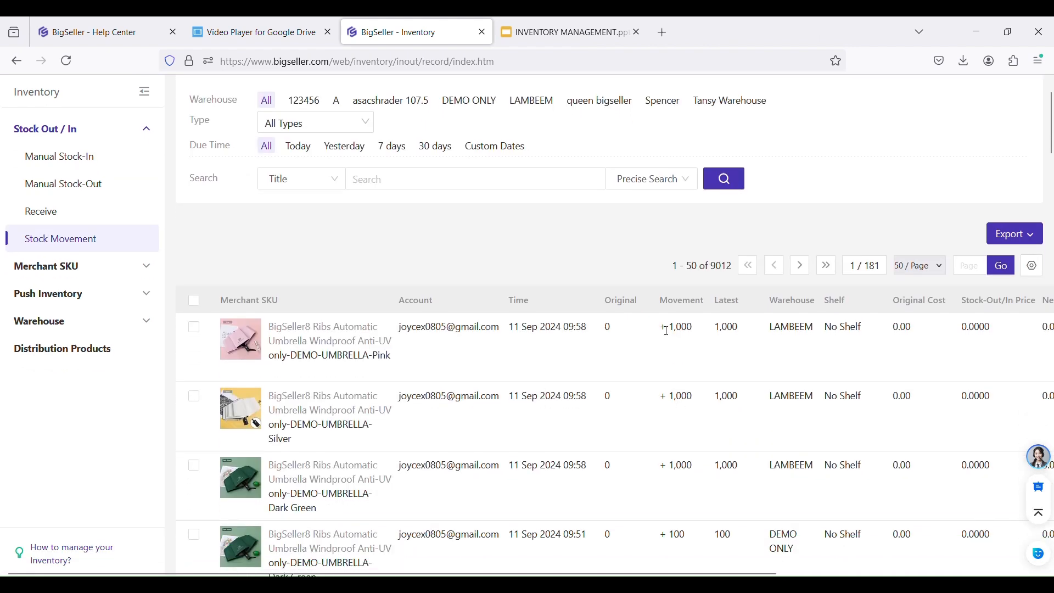
{"action": "left_click_drag", "start_coordinate": [677, 379], "coordinate": [705, 471]}
{"action": "left_click", "coordinate": [729, 471]}
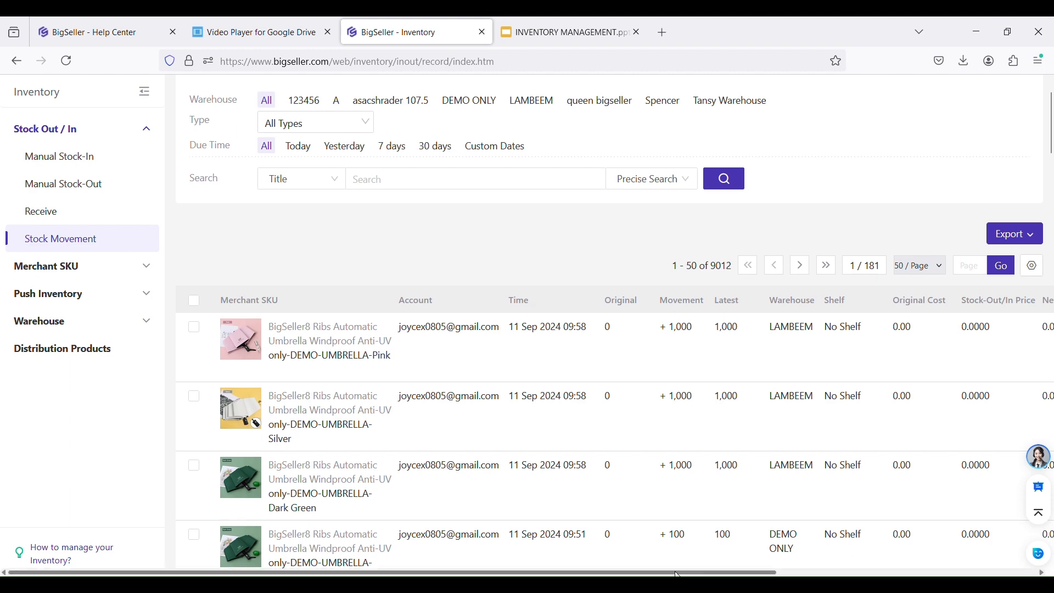
{"action": "left_click_drag", "start_coordinate": [679, 574], "coordinate": [940, 574]}
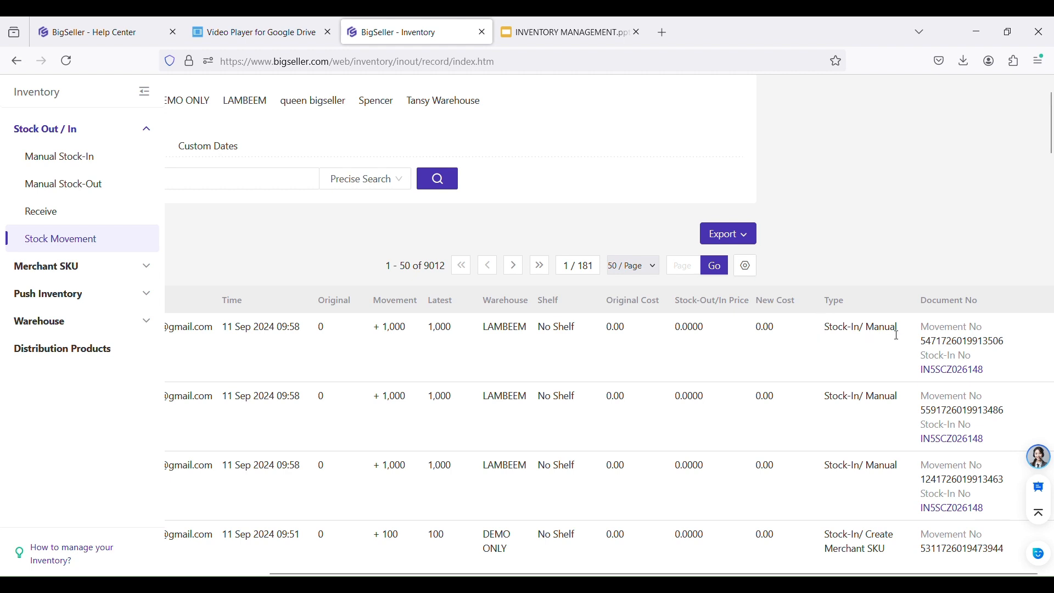
{"action": "scroll", "coordinate": [815, 359], "scroll_direction": "up", "scroll_amount": 2}
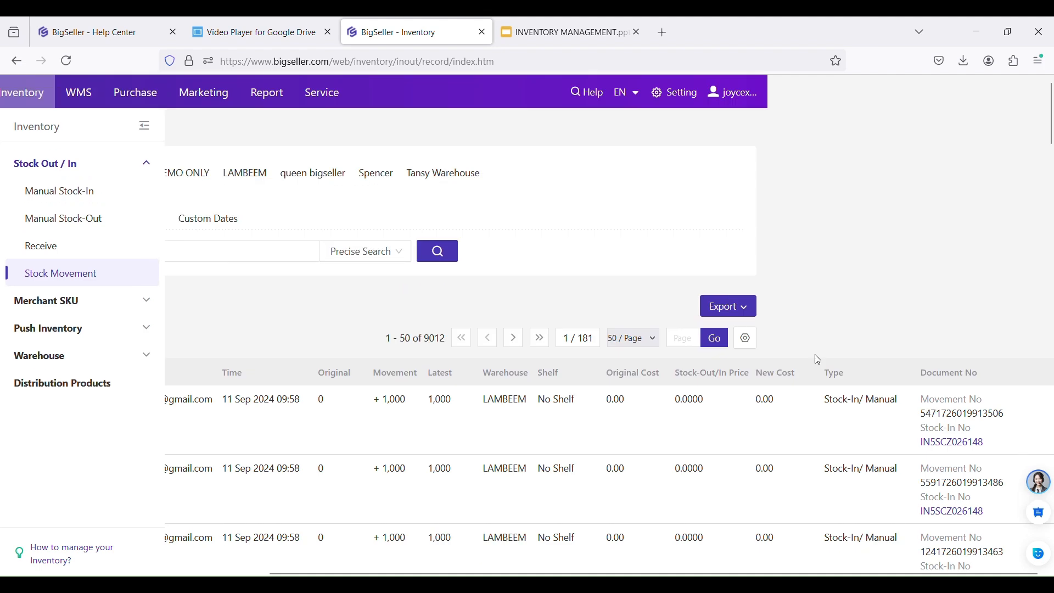
{"action": "left_click_drag", "start_coordinate": [635, 573], "coordinate": [373, 572]}
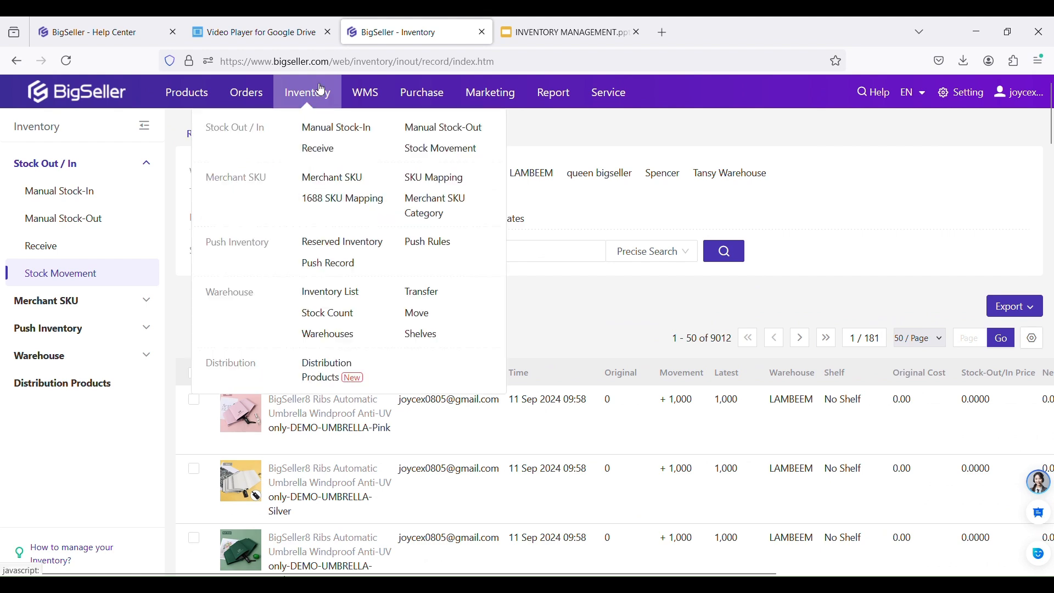
- Add 100 to the available stock of only-DEMO-UMBRELLA-Pink in the Inventory List and save it
{"action": "mouse_move", "coordinate": [415, 110]}
{"action": "mouse_move", "coordinate": [325, 104]}
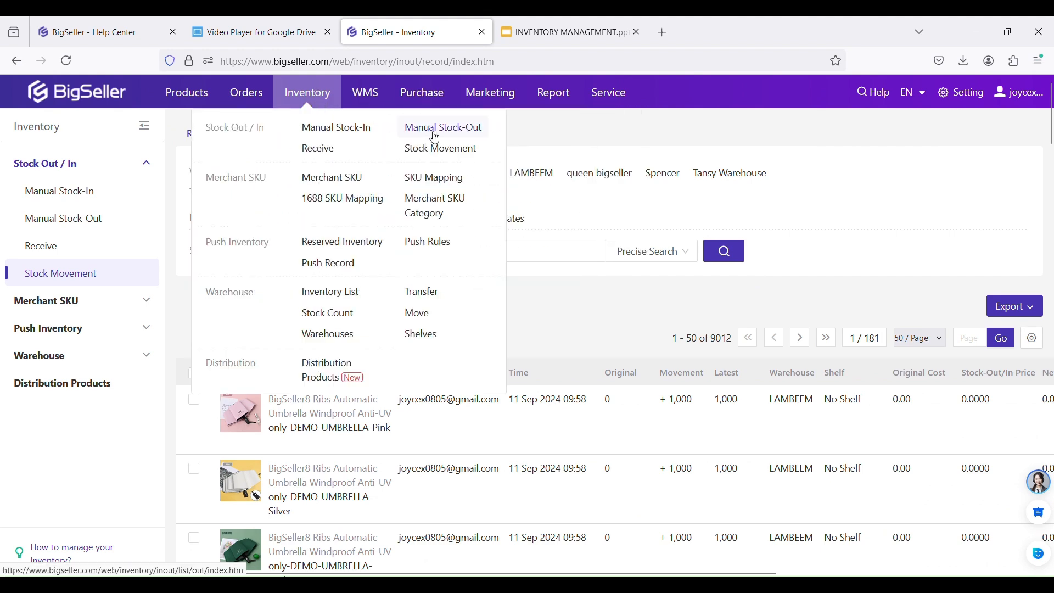
{"action": "left_click", "coordinate": [324, 296]}
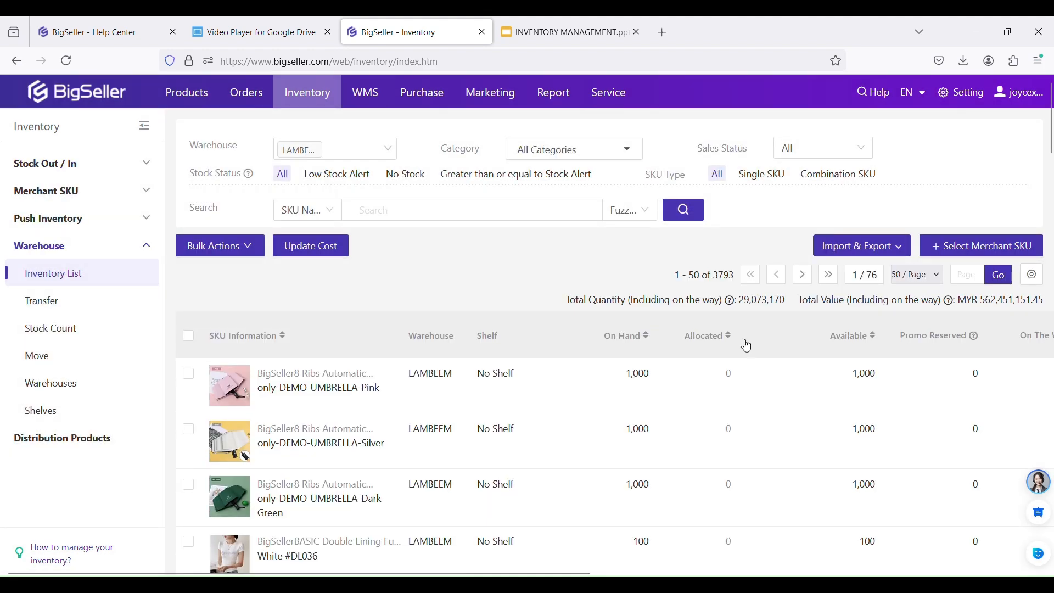
{"action": "mouse_move", "coordinate": [859, 377]}
{"action": "left_click", "coordinate": [874, 375]}
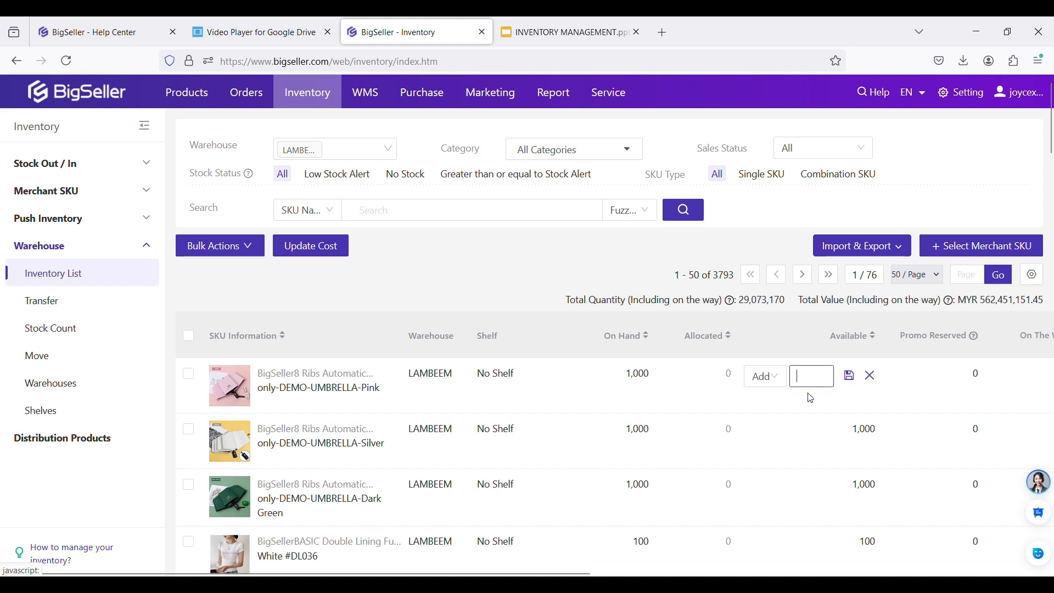
{"action": "left_click", "coordinate": [776, 386]}
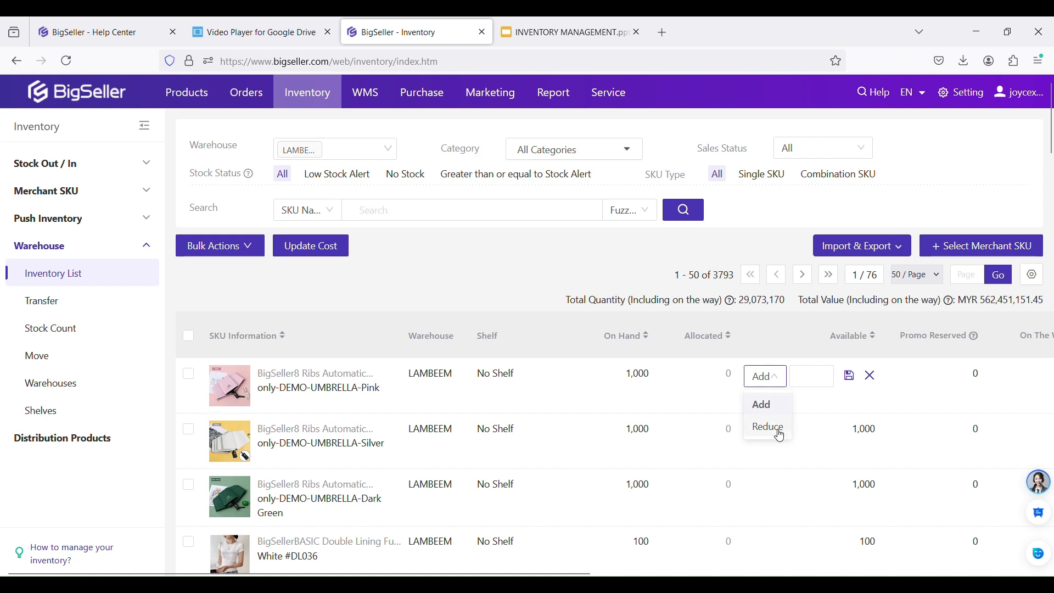
{"action": "left_click", "coordinate": [820, 380]}
{"action": "type", "text": "100"}
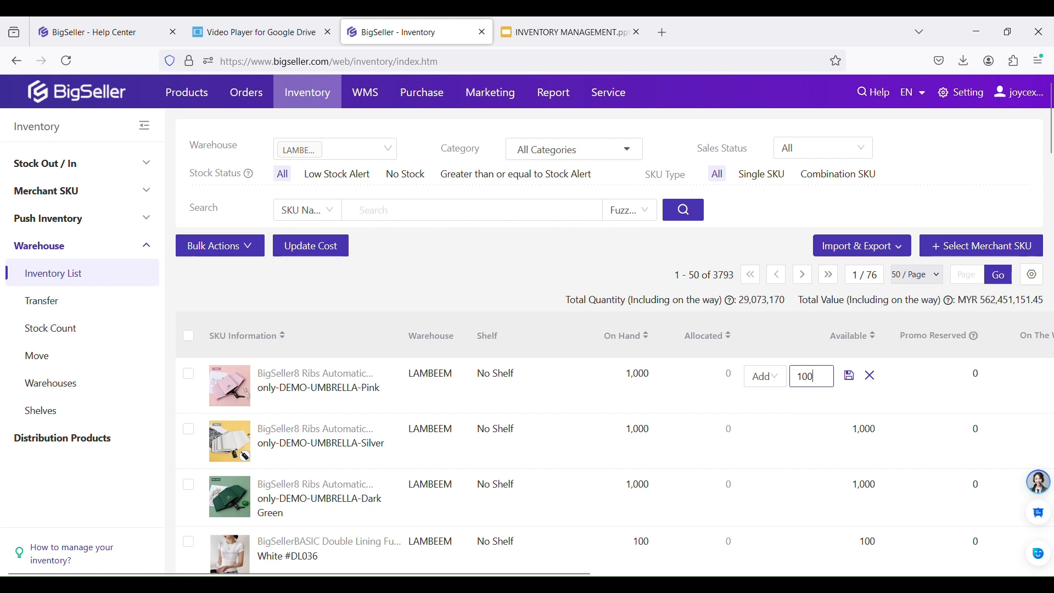
{"action": "left_click", "coordinate": [850, 376]}
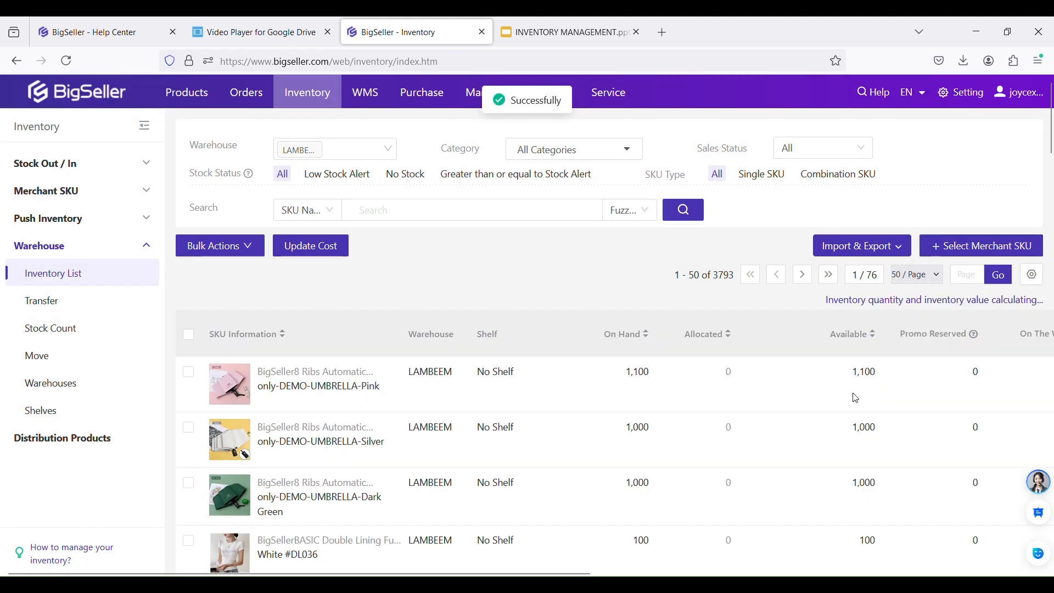
- Check the movement quantity and type of the newest only-DEMO-UMBRELLA-Pink record in Stock Movement
{"action": "mouse_move", "coordinate": [308, 93]}
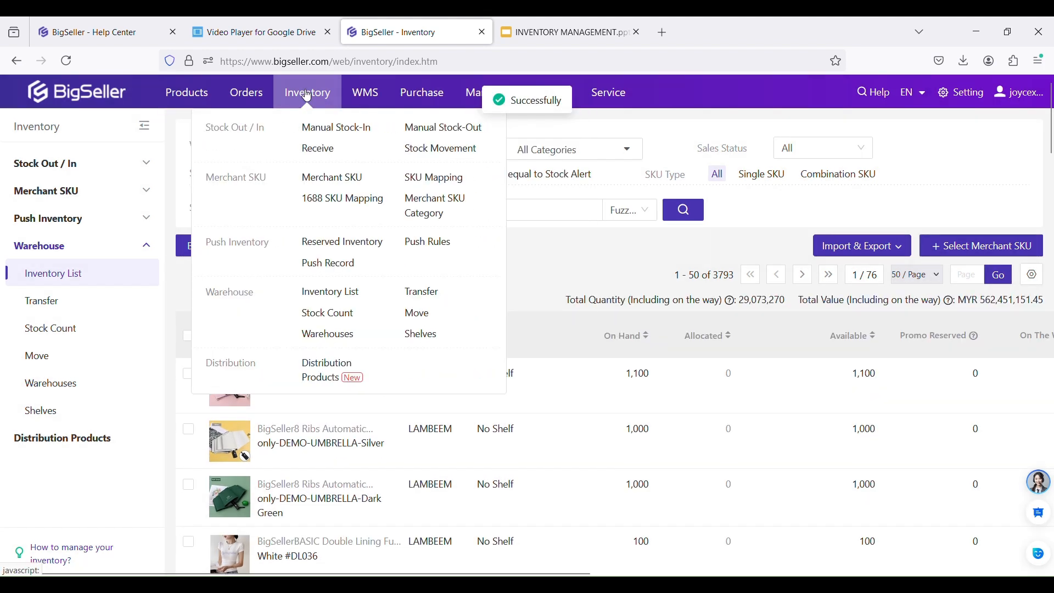
{"action": "left_click", "coordinate": [447, 148]}
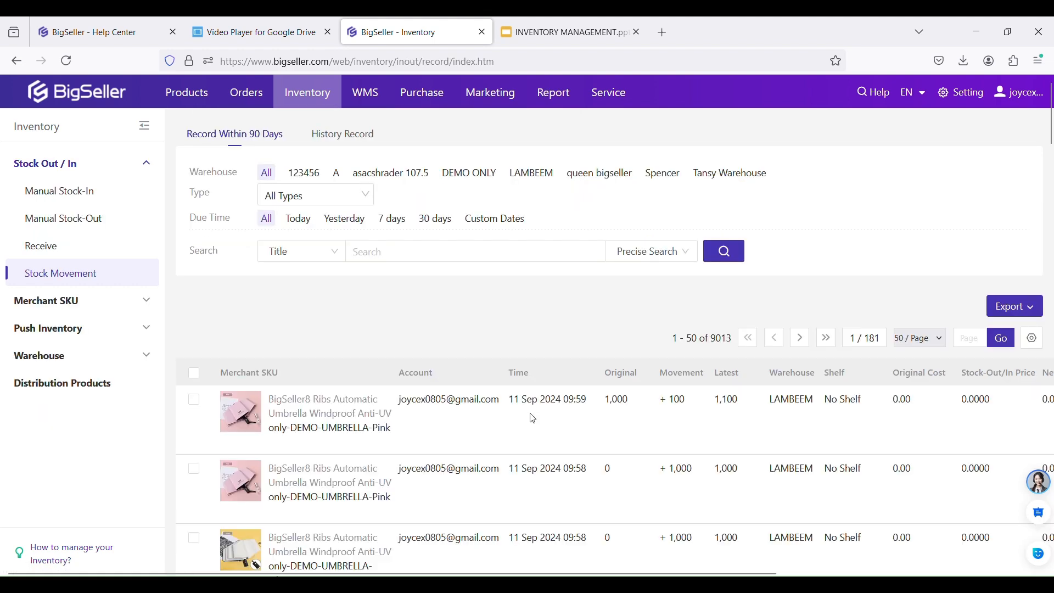
{"action": "left_click_drag", "start_coordinate": [699, 572], "coordinate": [961, 572]}
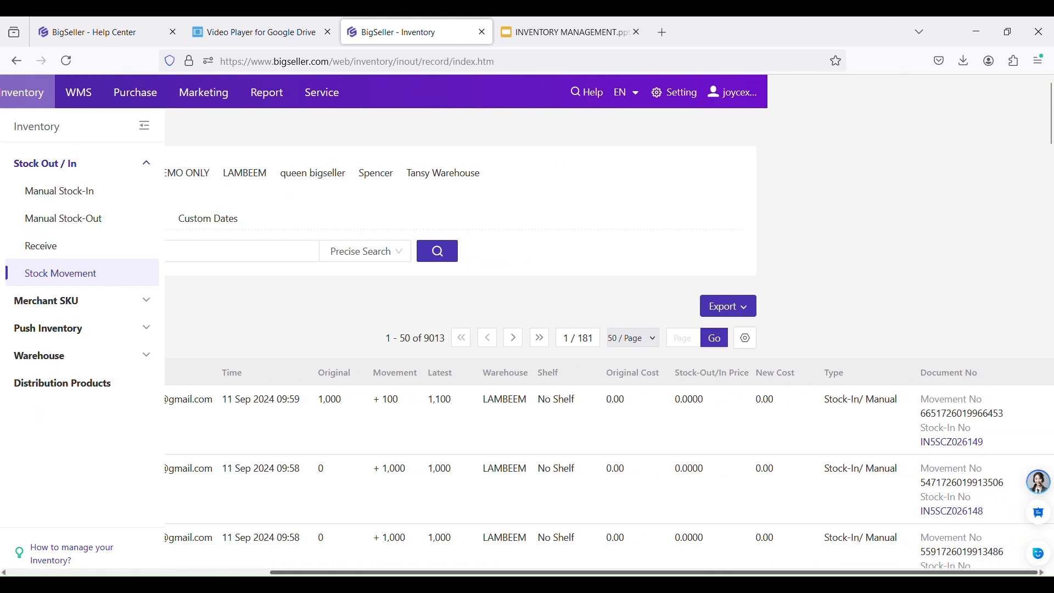
{"action": "left_click_drag", "start_coordinate": [825, 401], "coordinate": [920, 411]}
{"action": "left_click", "coordinate": [873, 428]}
{"action": "left_click_drag", "start_coordinate": [769, 572], "coordinate": [407, 526]}
- Start a new Stock Count task for the DEMO ONLY warehouse, look at the other count types and keep By Merchant SKU
{"action": "mouse_move", "coordinate": [308, 95]}
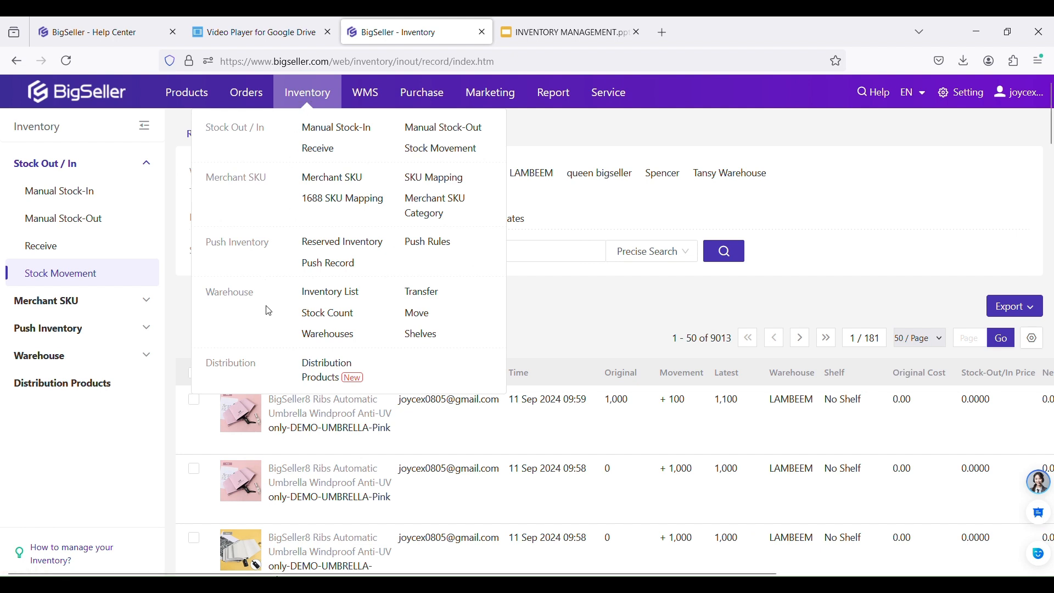
{"action": "left_click", "coordinate": [329, 314]}
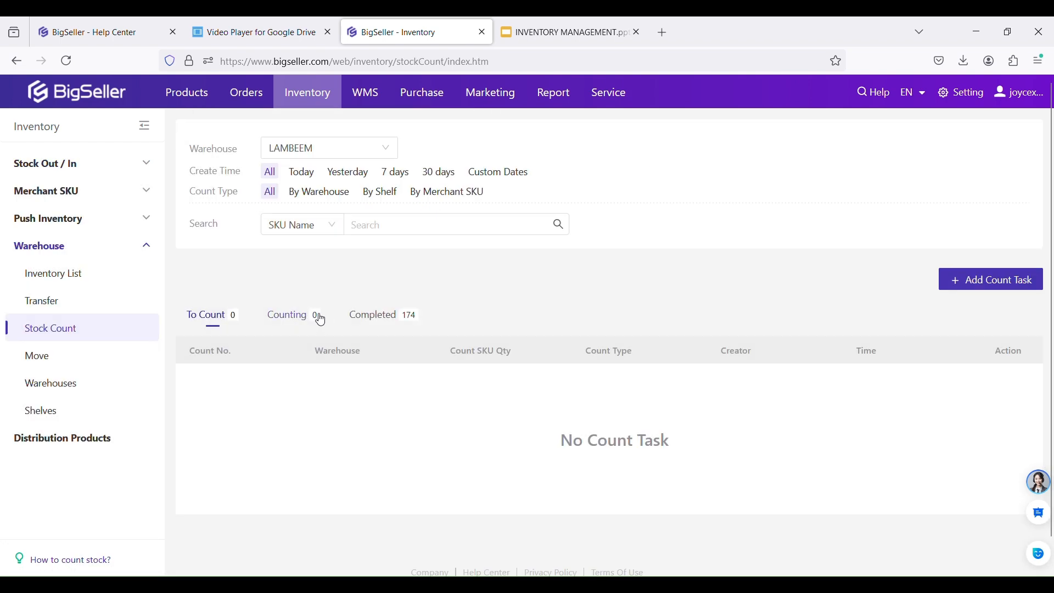
{"action": "left_click", "coordinate": [974, 282]}
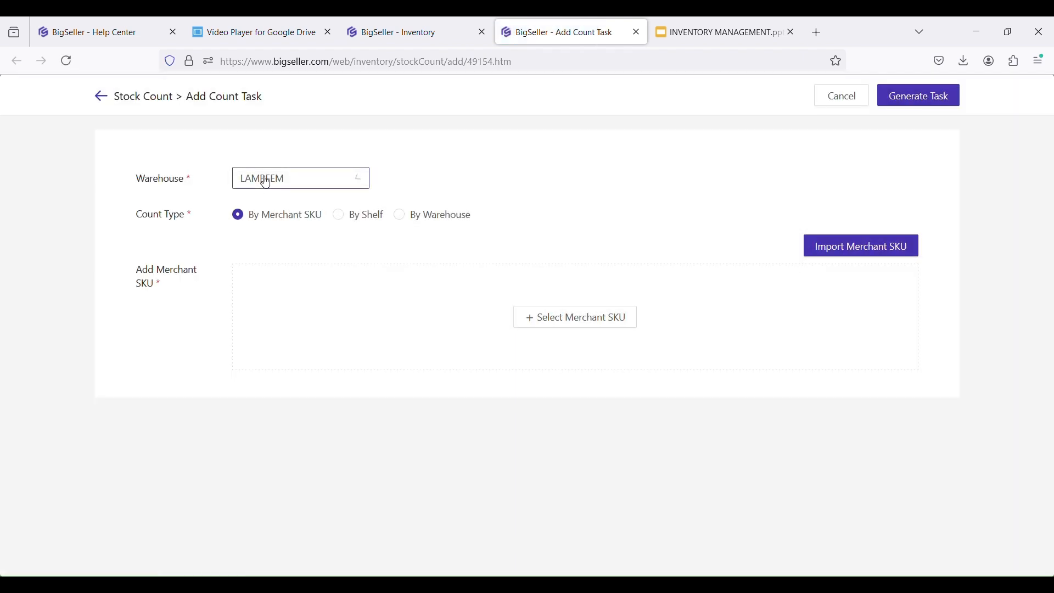
{"action": "left_click", "coordinate": [266, 181]}
{"action": "left_click", "coordinate": [276, 297]}
{"action": "left_click", "coordinate": [340, 218]}
{"action": "left_click", "coordinate": [403, 218]}
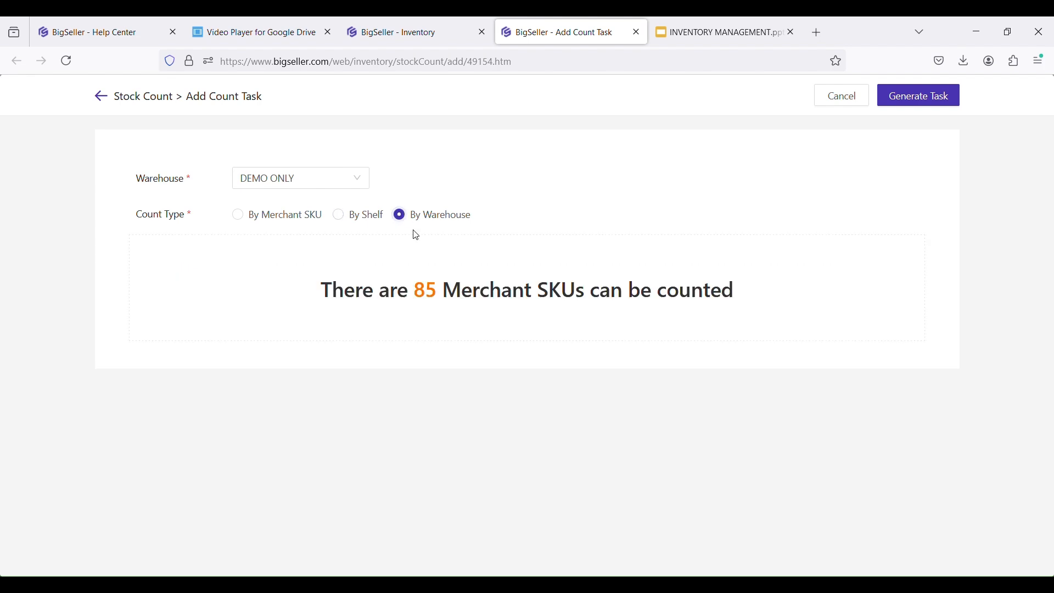
{"action": "left_click_drag", "start_coordinate": [321, 292], "coordinate": [765, 296]}
{"action": "left_click", "coordinate": [762, 294]}
{"action": "left_click", "coordinate": [245, 218]}
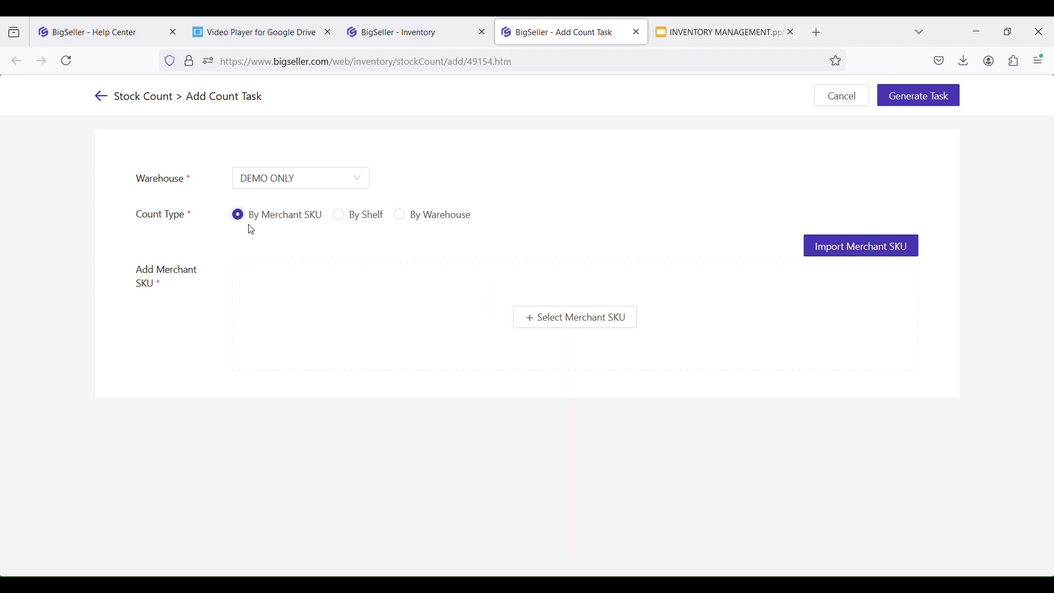
- Generate the count task with only-DEMO-UMBRELLA-Silver, only-DEMO-UMBRELLA-Blue and 0DEMO-UMBRELLA-Silver, and start counting
{"action": "left_click", "coordinate": [611, 315]}
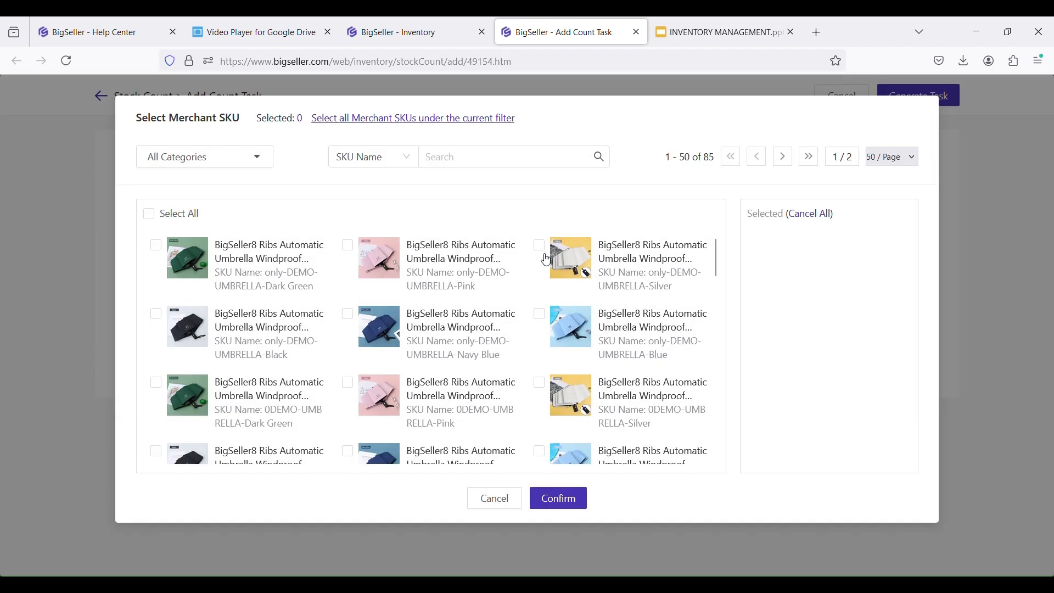
{"action": "left_click", "coordinate": [540, 246]}
{"action": "left_click", "coordinate": [539, 314]}
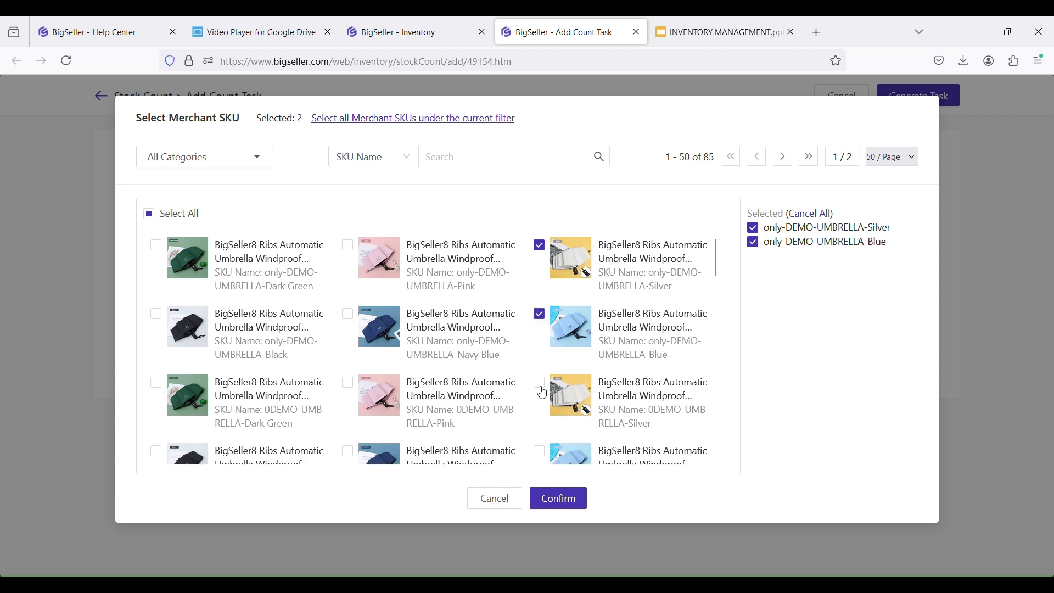
{"action": "left_click", "coordinate": [540, 384]}
{"action": "left_click", "coordinate": [565, 508]}
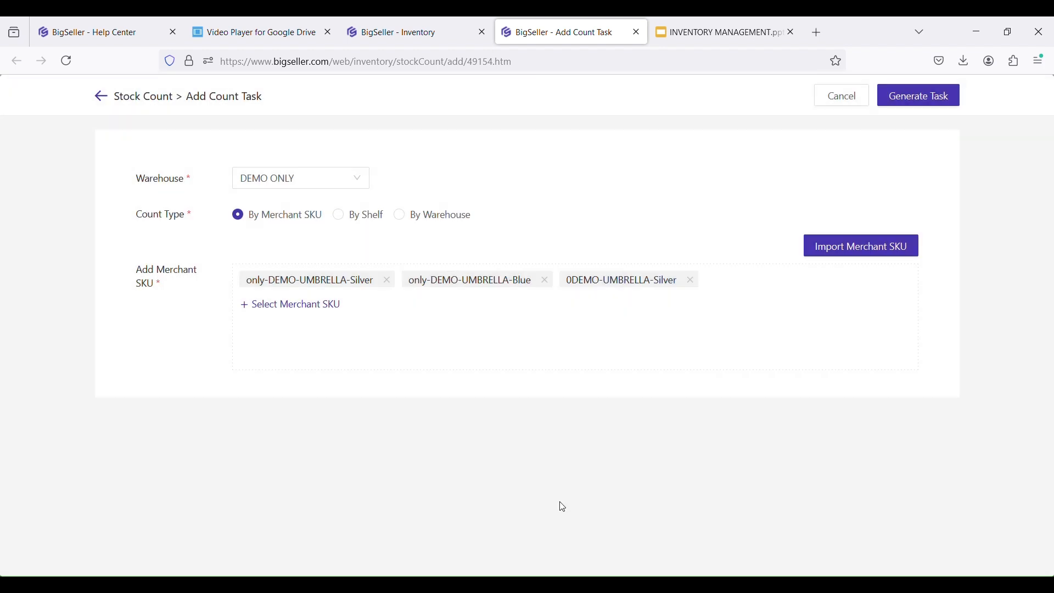
{"action": "left_click", "coordinate": [923, 96]}
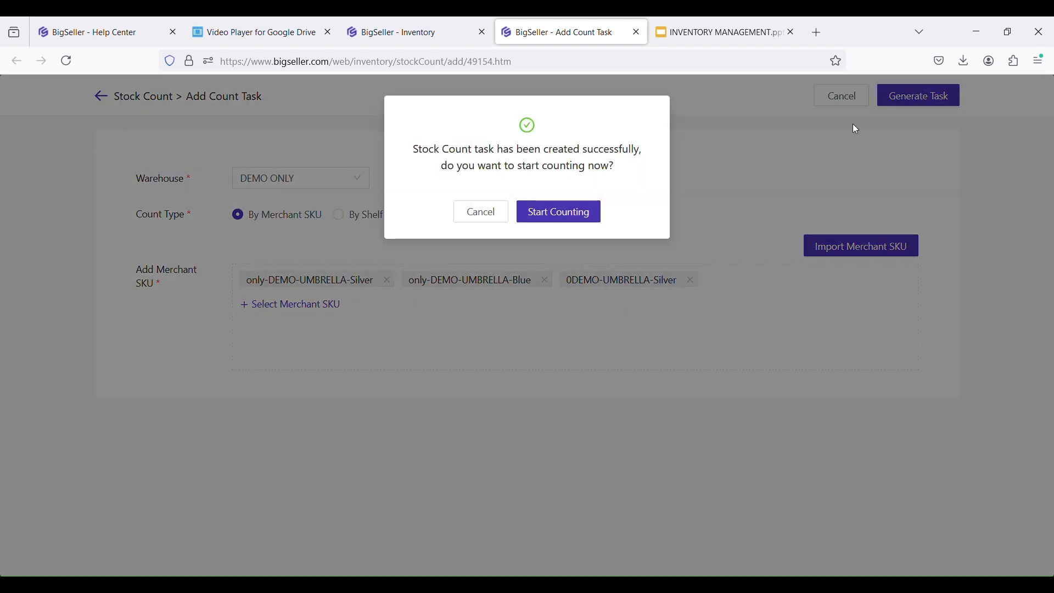
{"action": "left_click", "coordinate": [569, 218]}
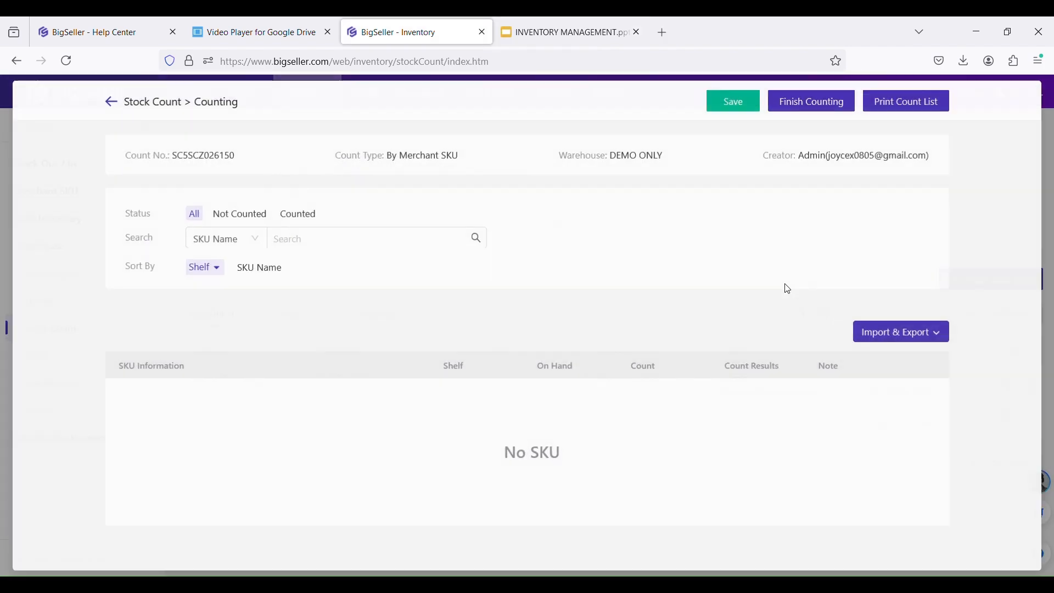
- Enter the counts 57 for 0DEMO-UMBRELLA-Silver, 100 for only-DEMO-UMBRELLA-Blue and 102 for only-DEMO-UMBRELLA-Silver
{"action": "scroll", "coordinate": [853, 316], "scroll_direction": "down", "scroll_amount": 2}
{"action": "left_click", "coordinate": [688, 337]}
{"action": "left_click", "coordinate": [682, 399]}
{"action": "type", "text": "00"}
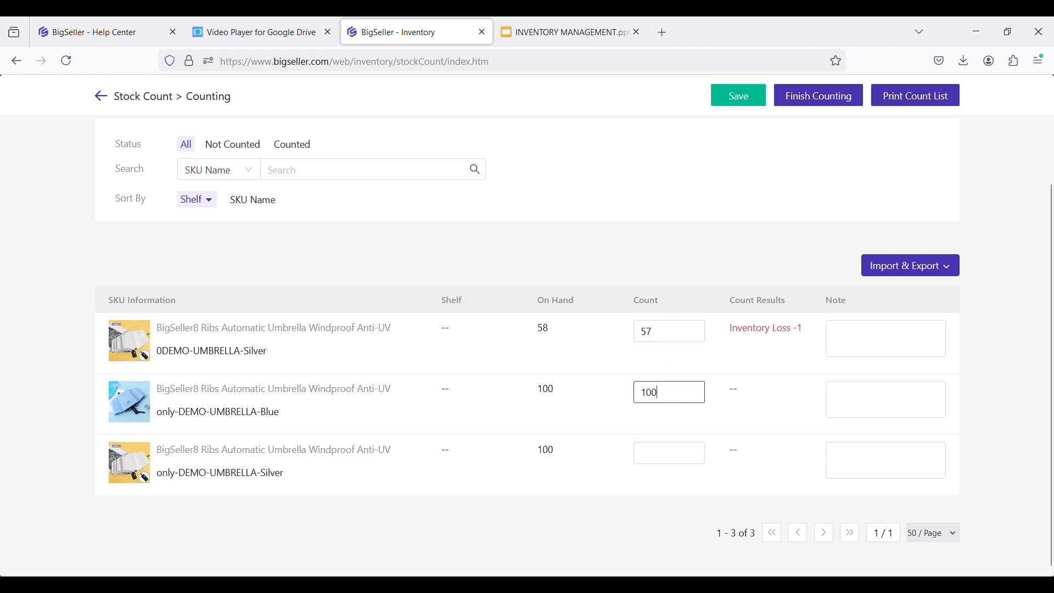
{"action": "left_click", "coordinate": [681, 451]}
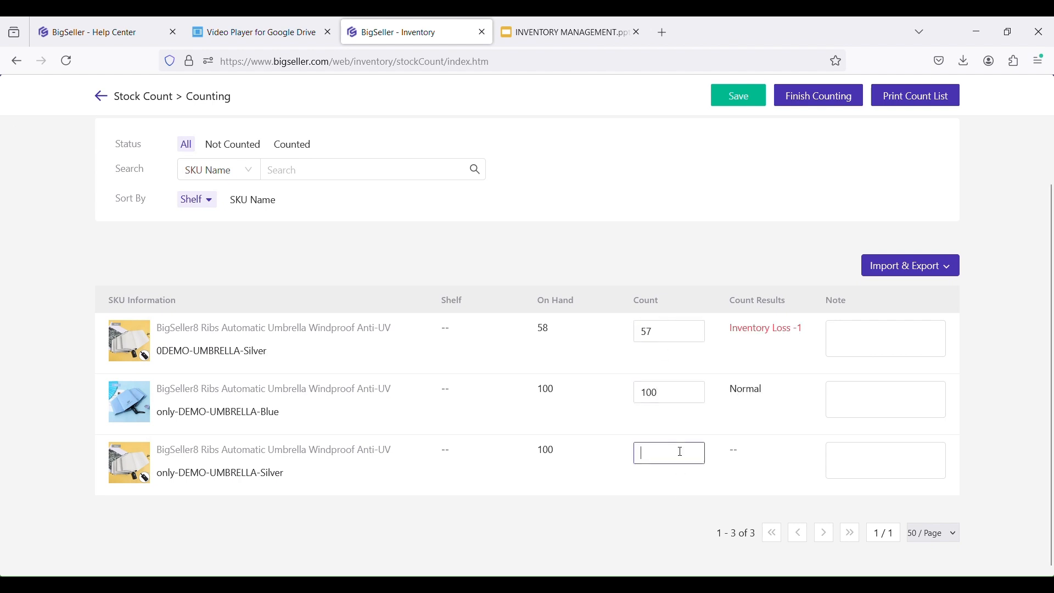
{"action": "left_click", "coordinate": [794, 385]}
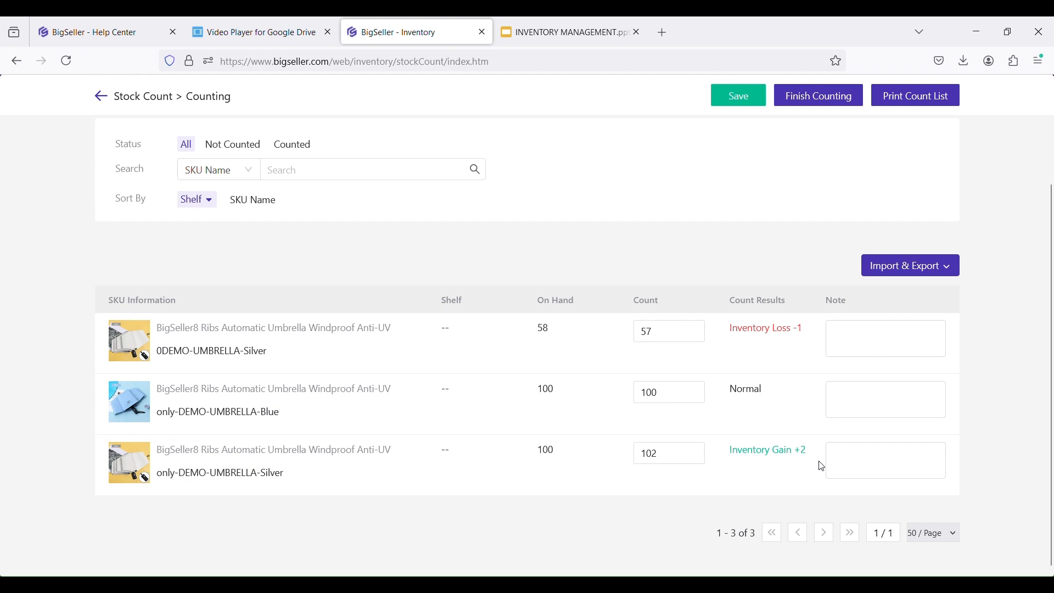
- Finish counting the task and close the result summary
{"action": "scroll", "coordinate": [1027, 434], "scroll_direction": "up", "scroll_amount": 2}
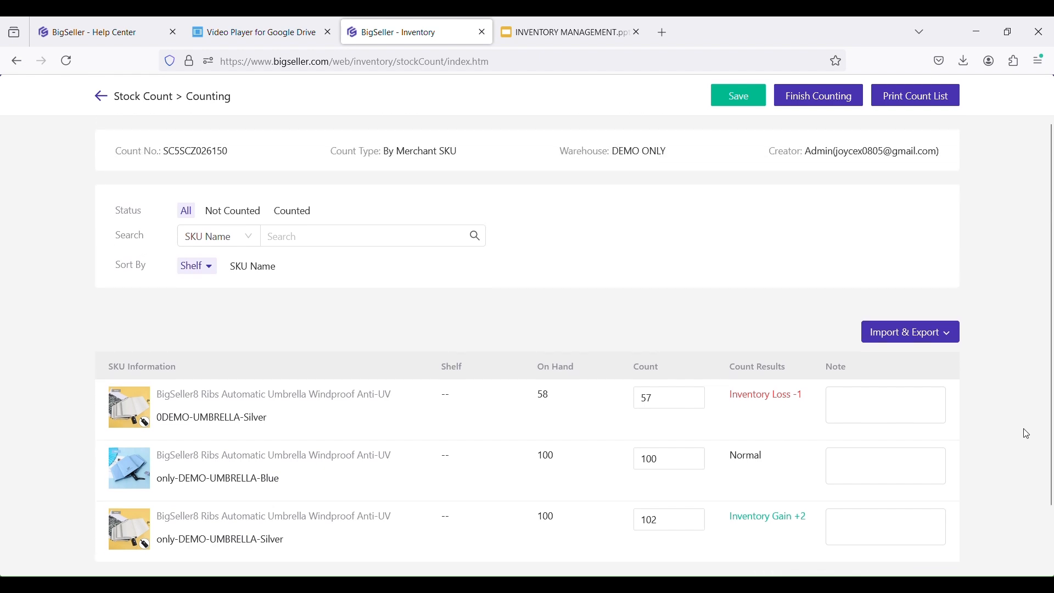
{"action": "left_click", "coordinate": [845, 97]}
{"action": "left_click", "coordinate": [560, 193]}
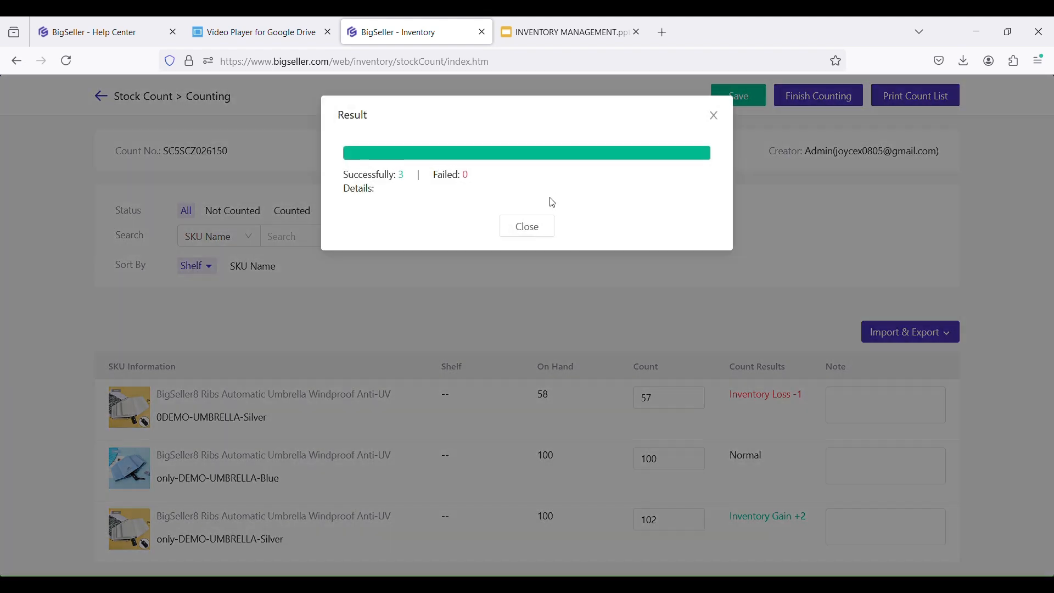
{"action": "left_click", "coordinate": [530, 227]}
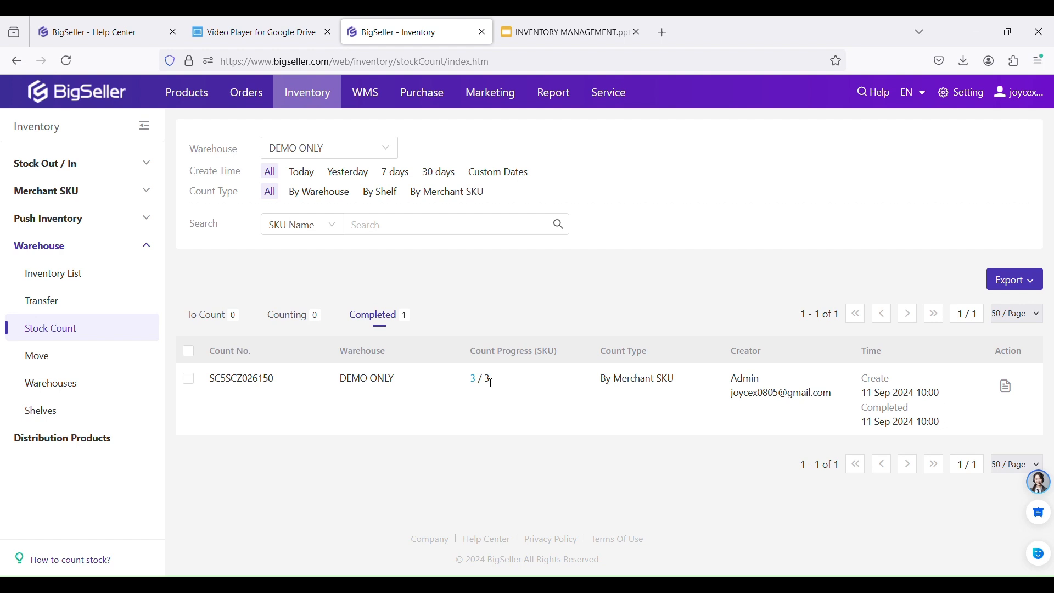
- Examine the Push Record for the inventory pushes of the counted umbrella SKUs
{"action": "mouse_move", "coordinate": [312, 102]}
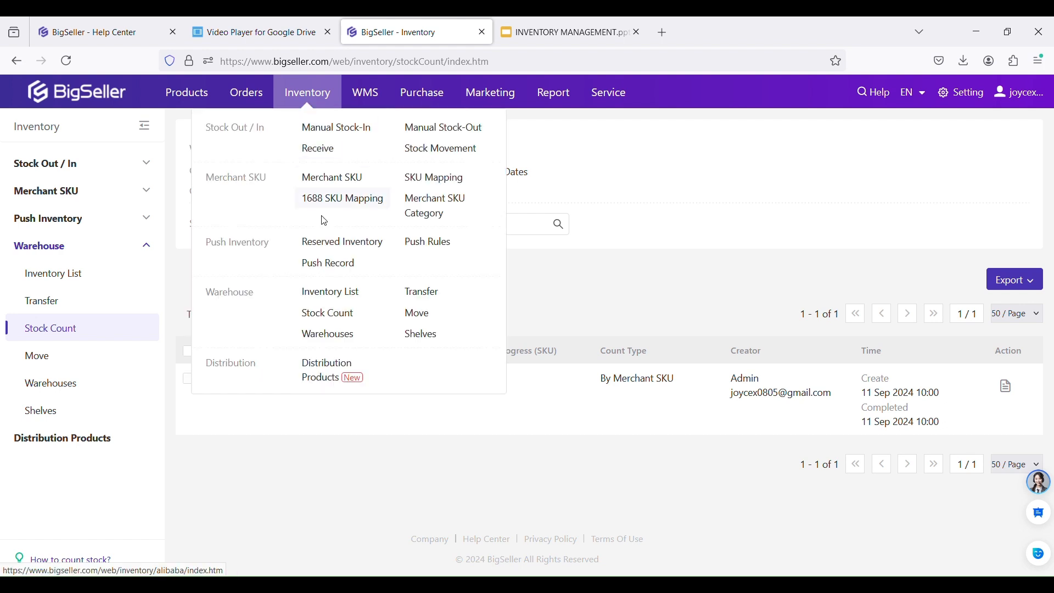
{"action": "left_click", "coordinate": [344, 270]}
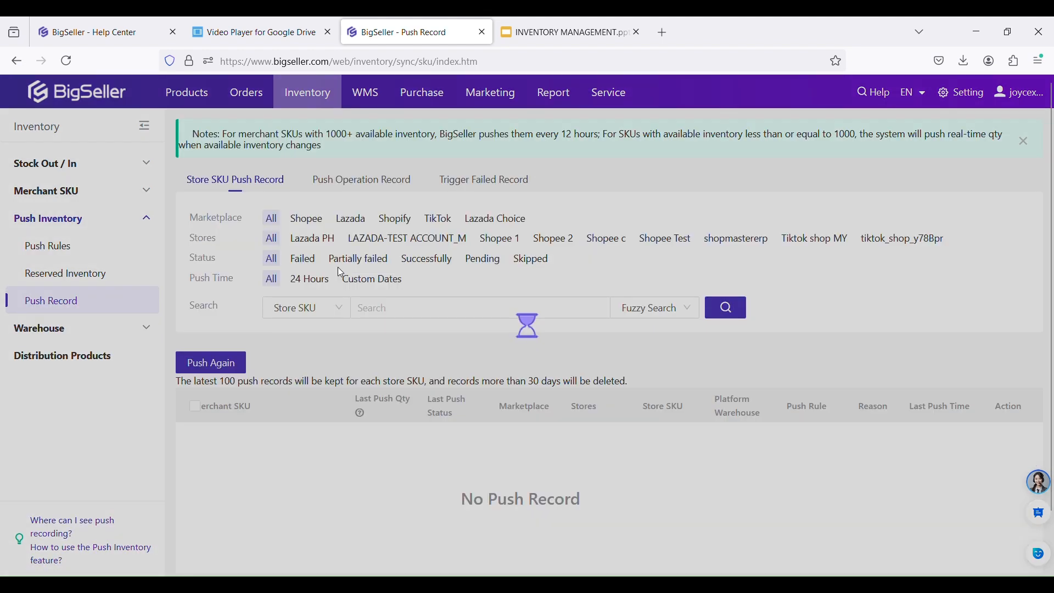
{"action": "scroll", "coordinate": [576, 348], "scroll_direction": "down", "scroll_amount": 4}
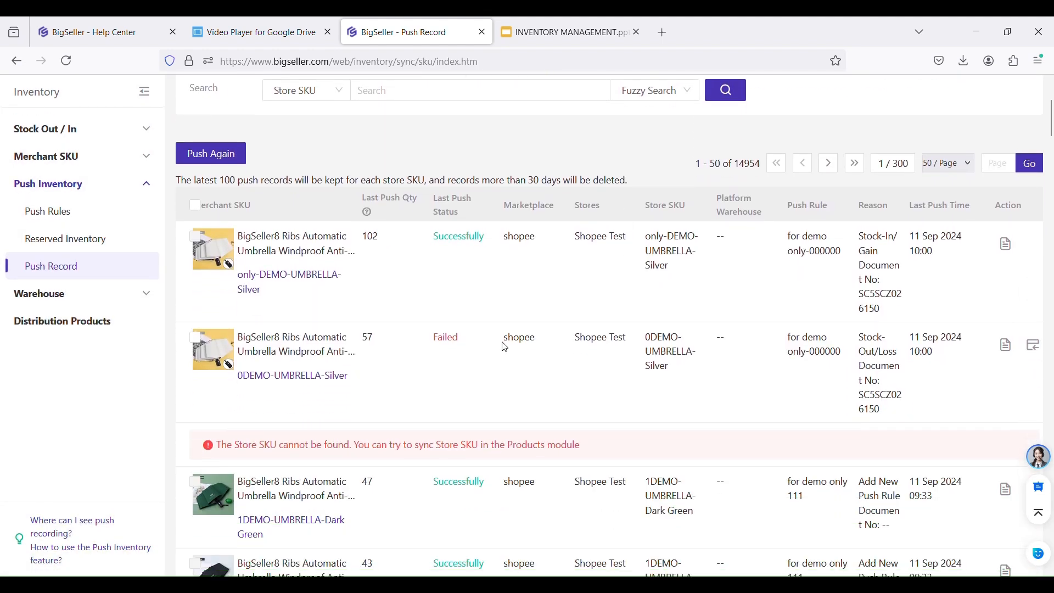
{"action": "scroll", "coordinate": [723, 308], "scroll_direction": "up", "scroll_amount": 4}
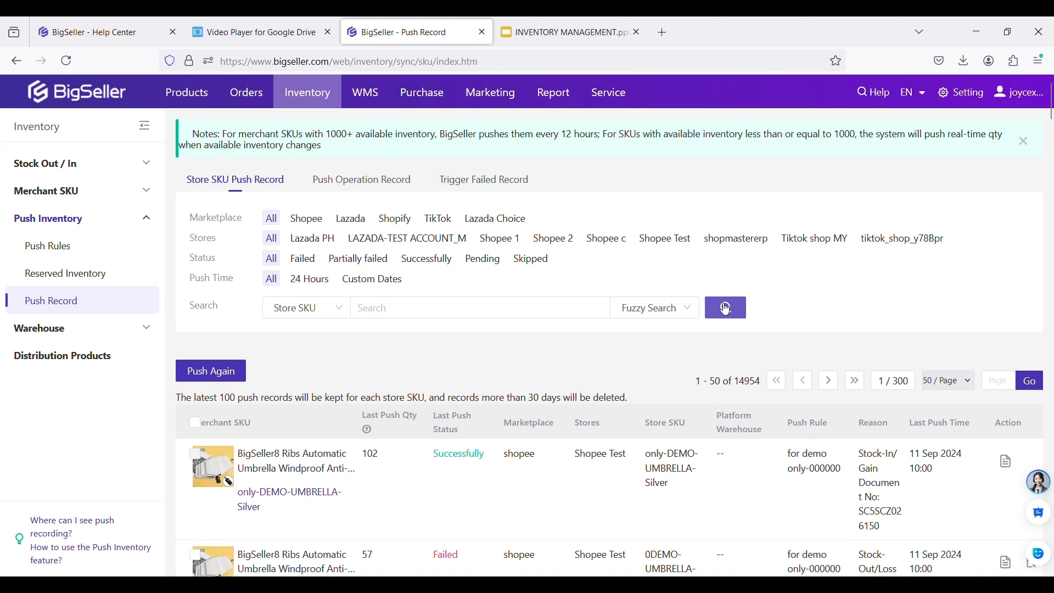